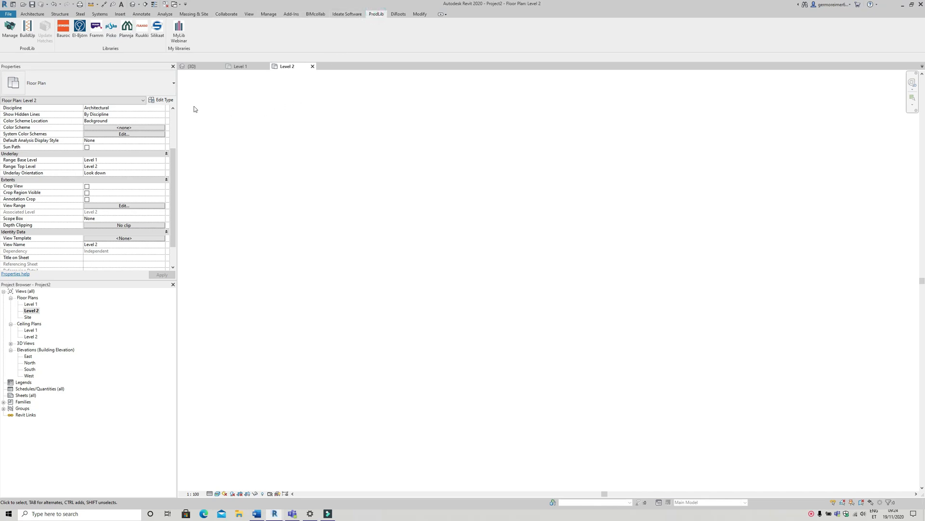
# - Open the Framm library and apply Estonian as its language in the library settings
pyautogui.click(99, 36)
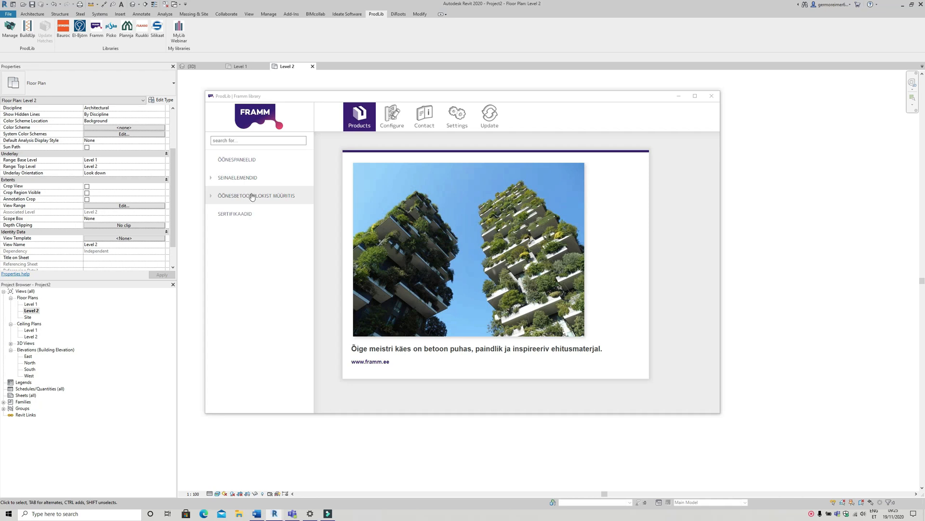
pyautogui.click(453, 118)
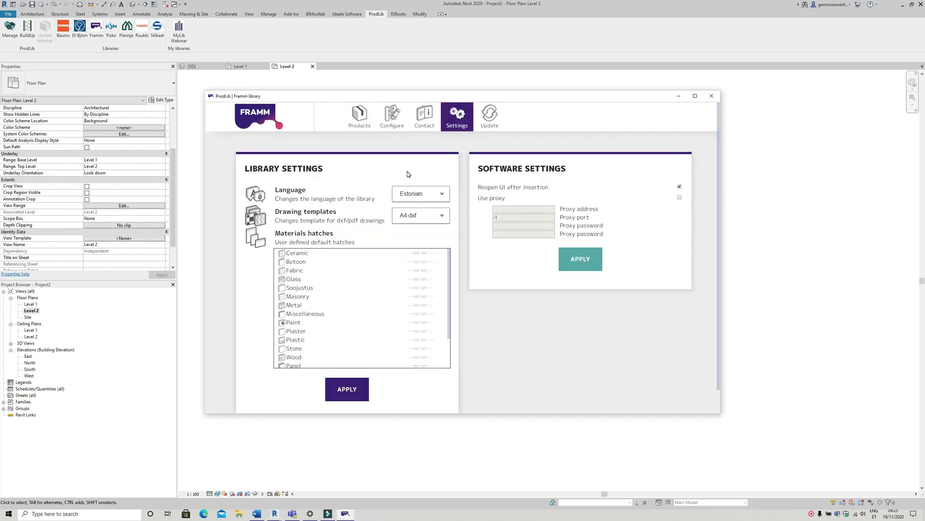
pyautogui.click(416, 193)
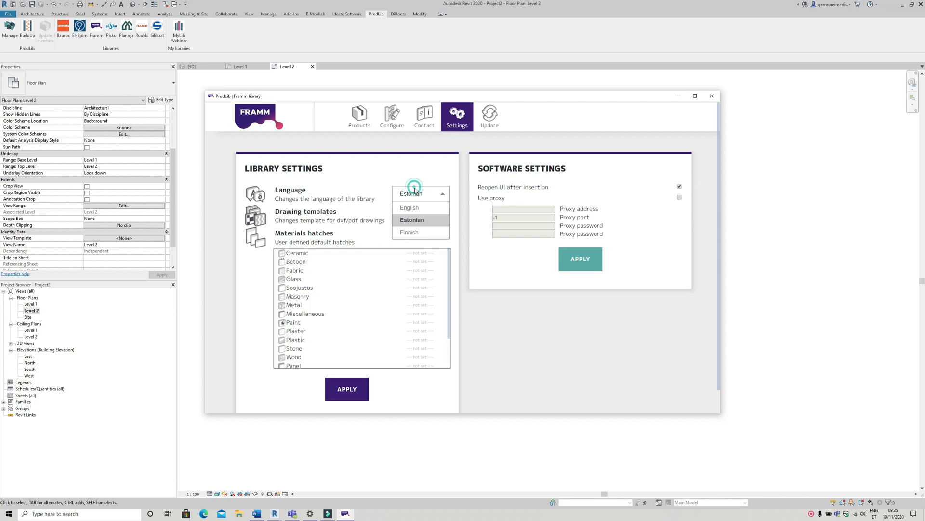
pyautogui.click(421, 224)
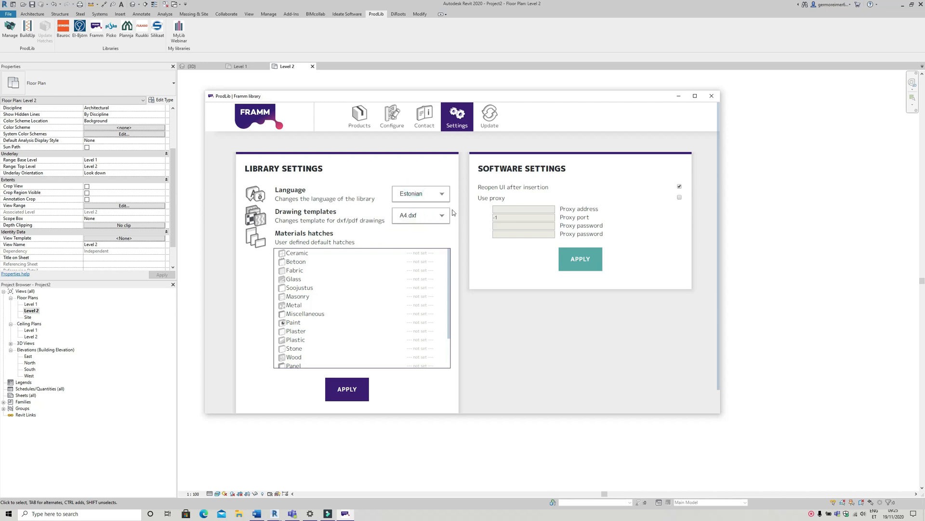
pyautogui.click(354, 392)
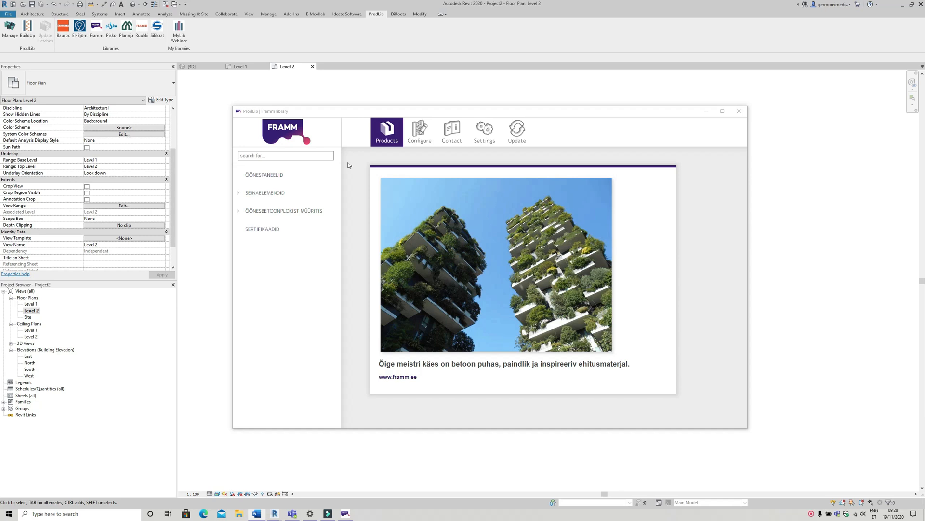
# - Open the external wall product Raudbetoonist mitmekihiline seinaelement 410 under Seinaelemendid, Välisseinad
pyautogui.click(304, 195)
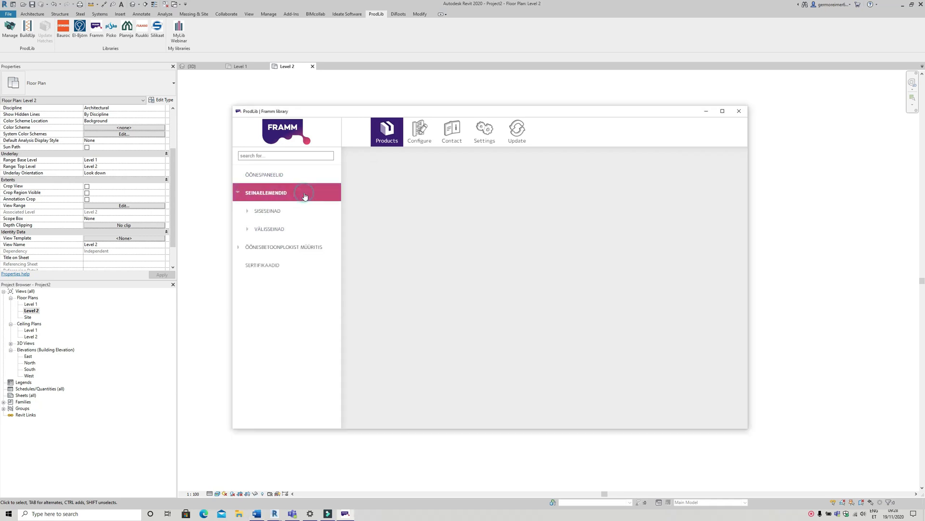
pyautogui.click(279, 230)
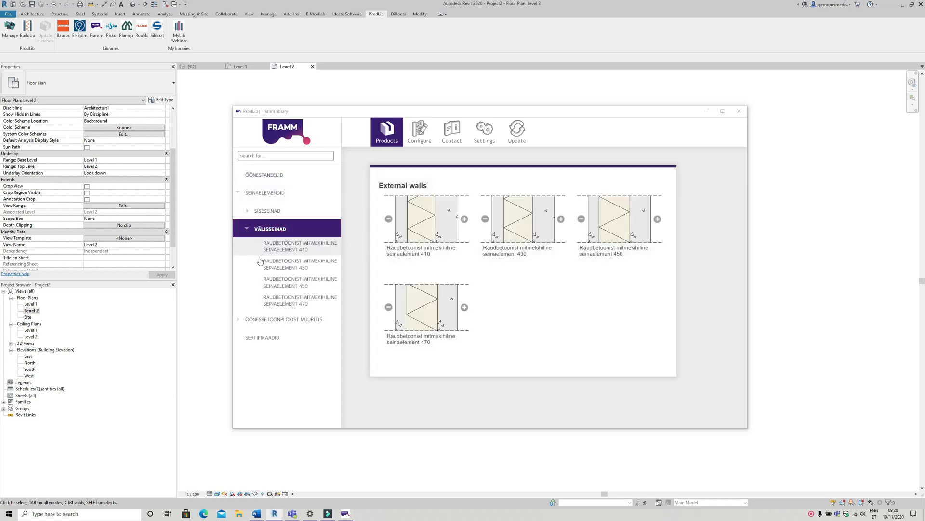
pyautogui.click(320, 254)
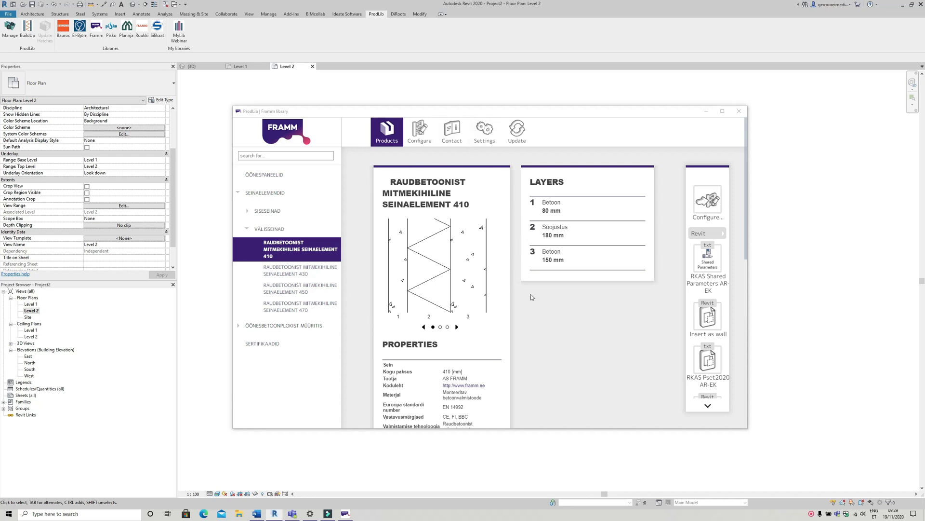
# - Examine the wall element 410's full property list, from dimensions and surface options to material strength and the numbered parameters
pyautogui.scroll(-3, 525, 250)
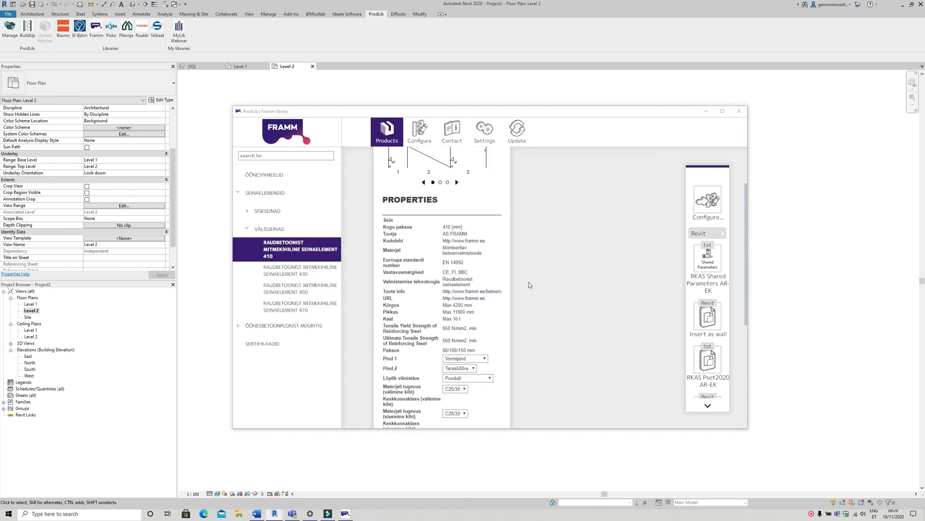
pyautogui.scroll(-1, 533, 277)
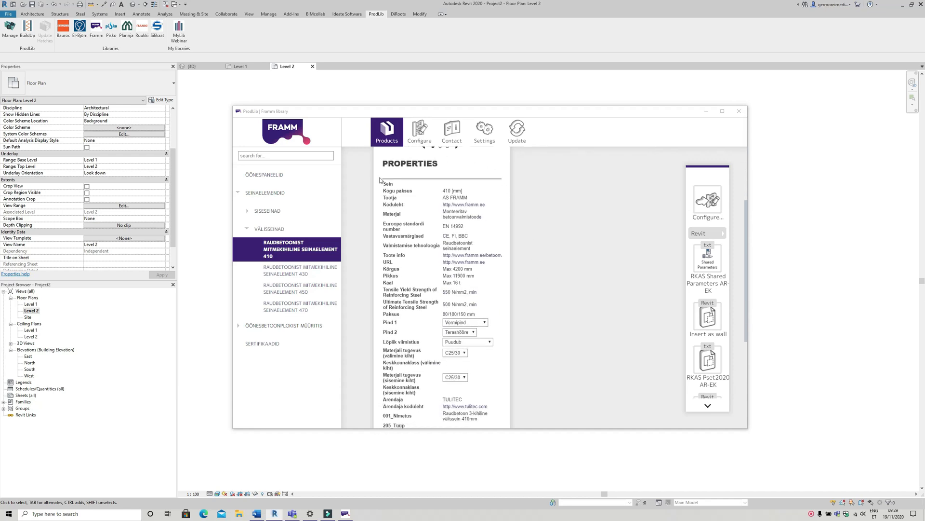
pyautogui.scroll(-2, 372, 289)
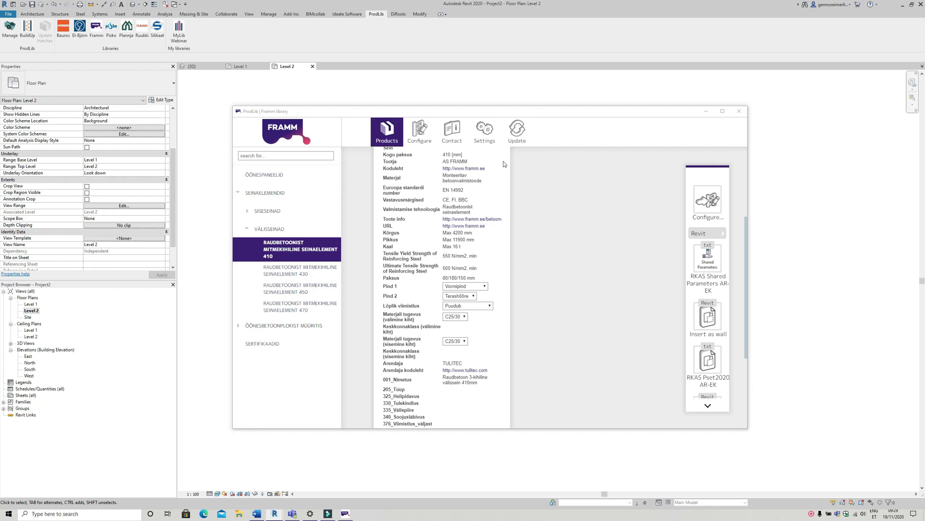
pyautogui.scroll(2, 506, 168)
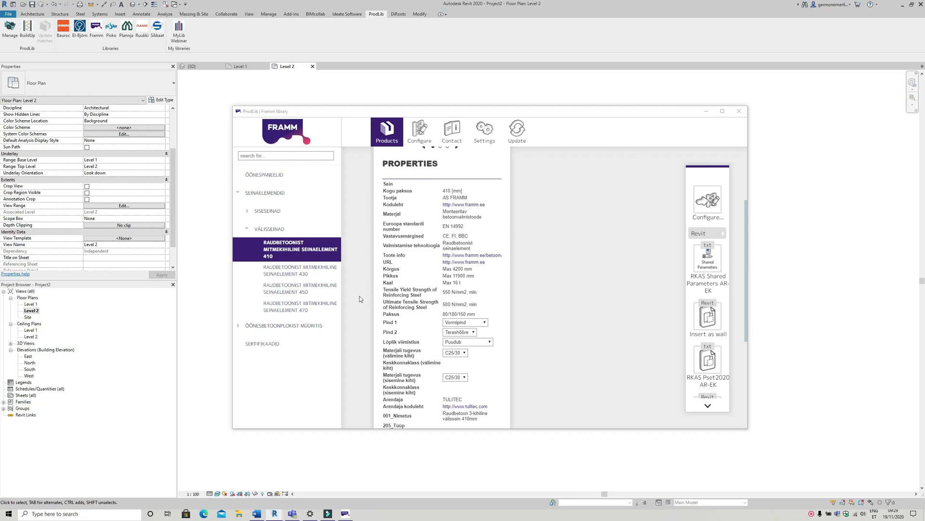
pyautogui.scroll(-1, 368, 302)
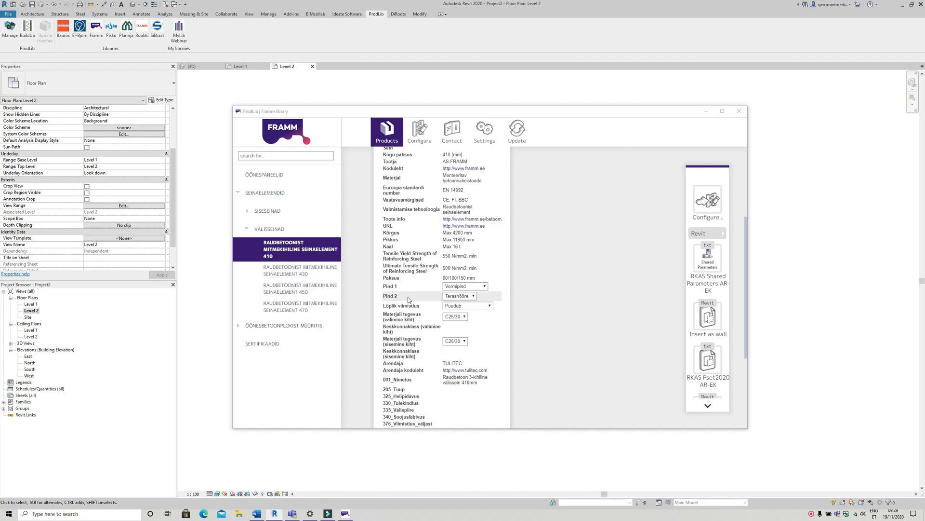
pyautogui.scroll(-1, 408, 297)
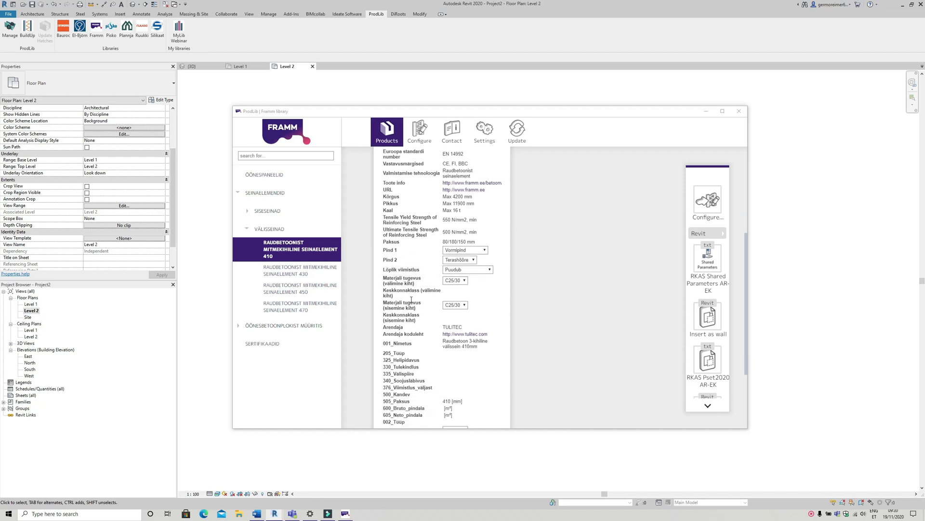
pyautogui.scroll(-3, 421, 308)
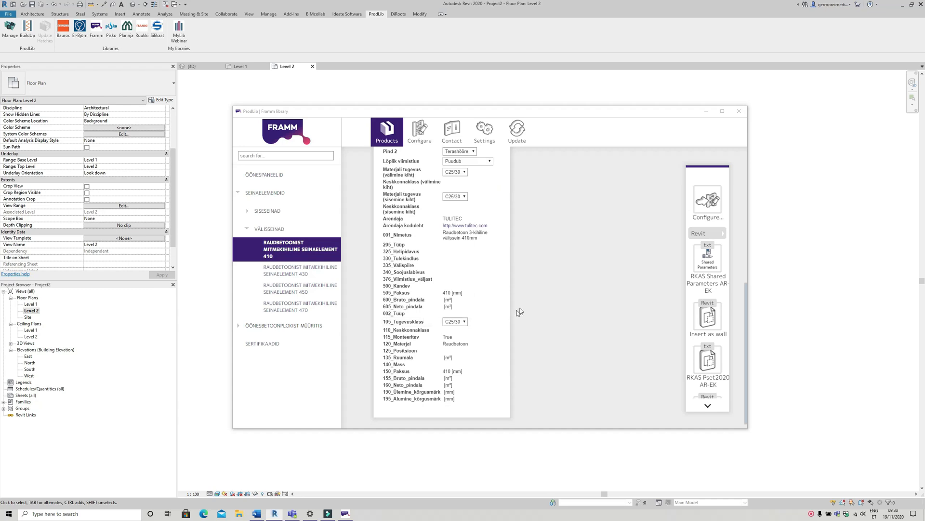
pyautogui.scroll(10, 548, 230)
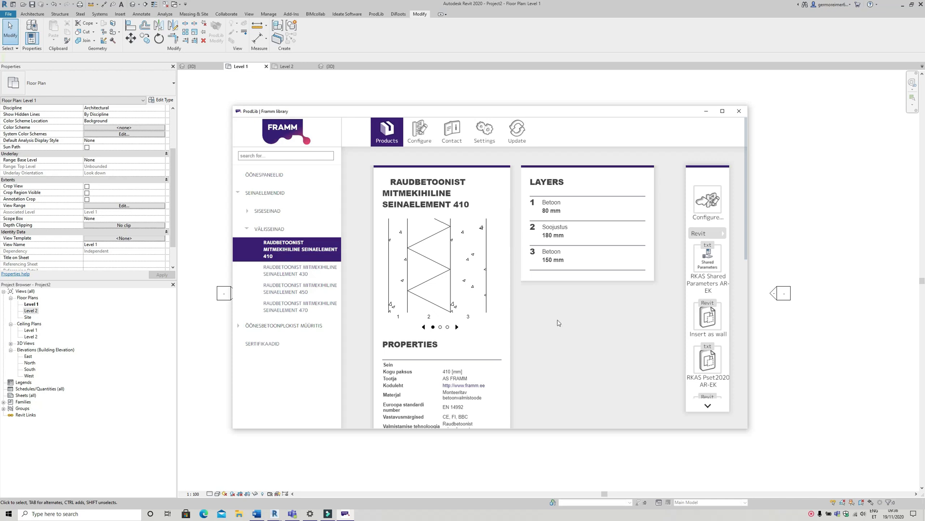
# - Insert wall element 410 as a wall and draw one vertical segment about 9200 mm long on Level 1
pyautogui.click(699, 316)
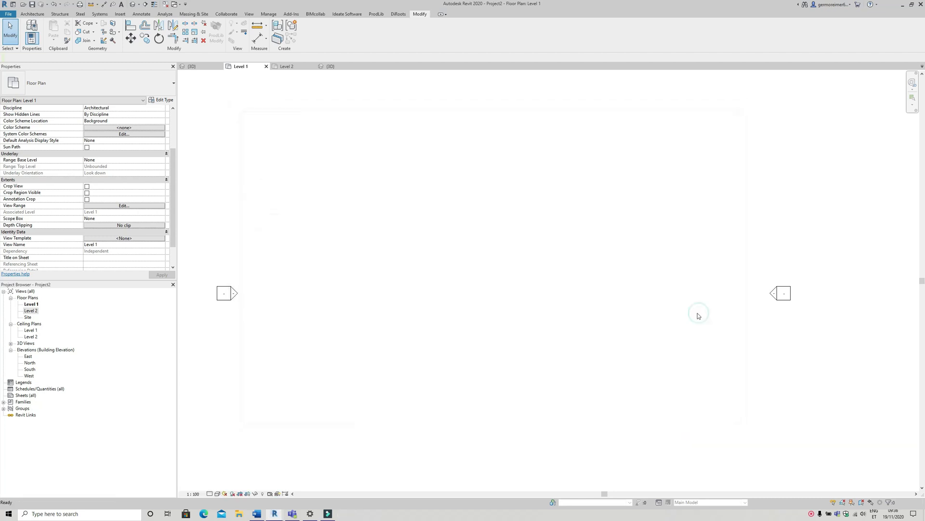
pyautogui.click(473, 200)
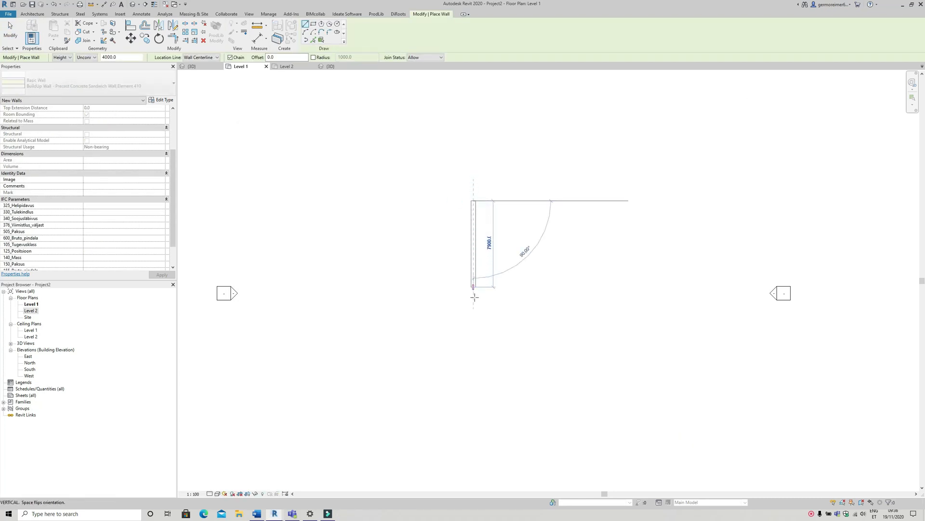
pyautogui.click(473, 300)
pyautogui.press('Escape')
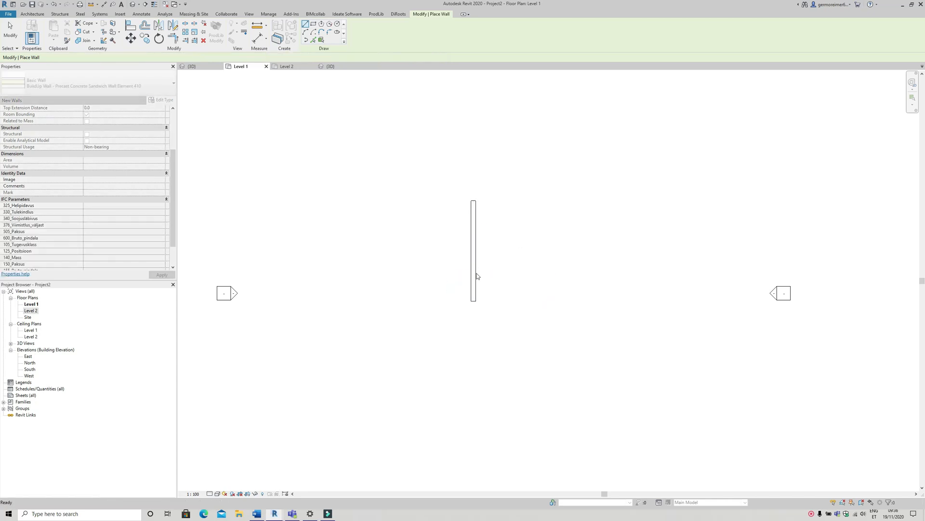
pyautogui.press('Escape')
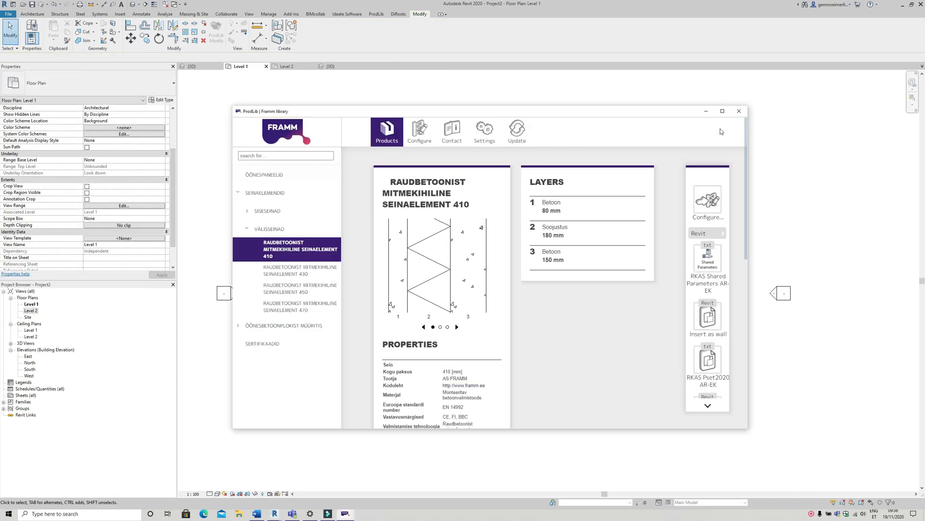
# - Minimize the library window and view the new wall in the default 3D view
pyautogui.click(706, 112)
pyautogui.scroll(3, 448, 231)
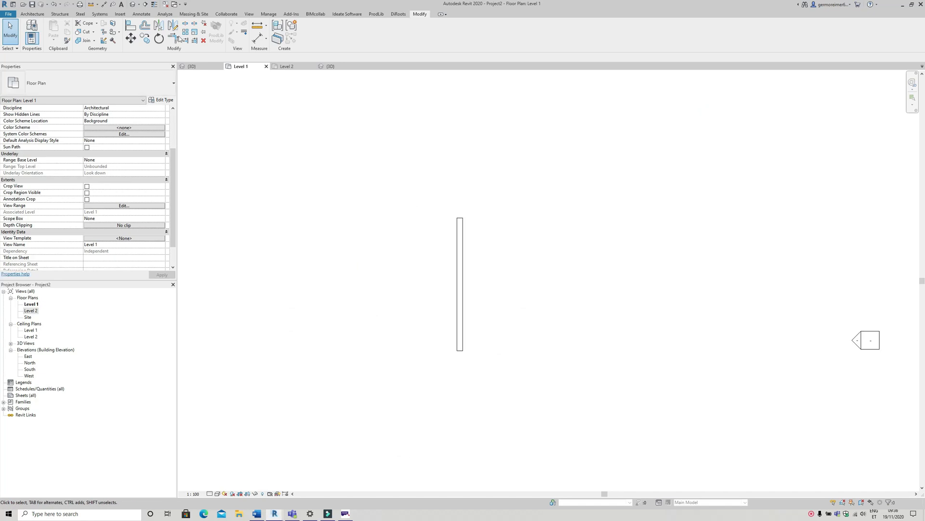
pyautogui.click(132, 3)
pyautogui.moveTo(424, 269); pyautogui.dragTo(443, 202, button='middle')
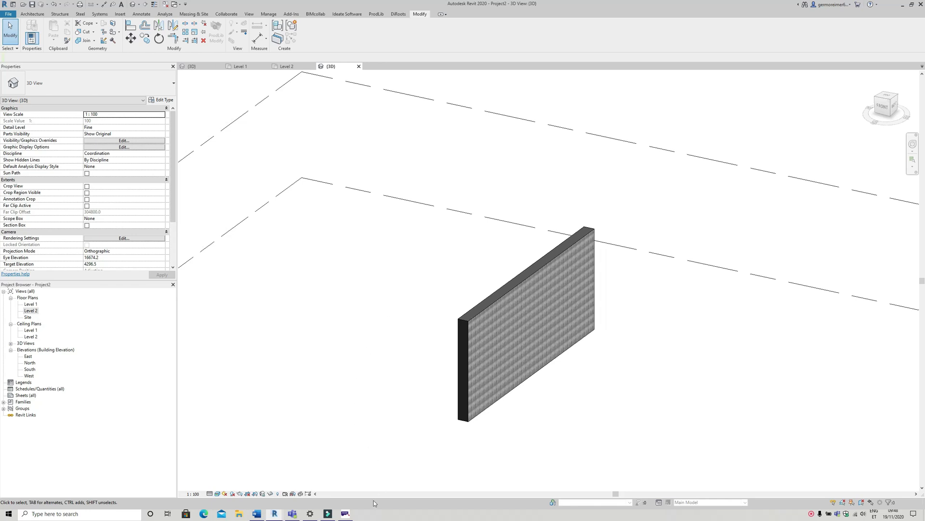
# - Insert the HCS 200 hollow-core panel from Õõnespaneelid as a beam on Level 2, between the wall's two centreline endpoints
pyautogui.click(347, 515)
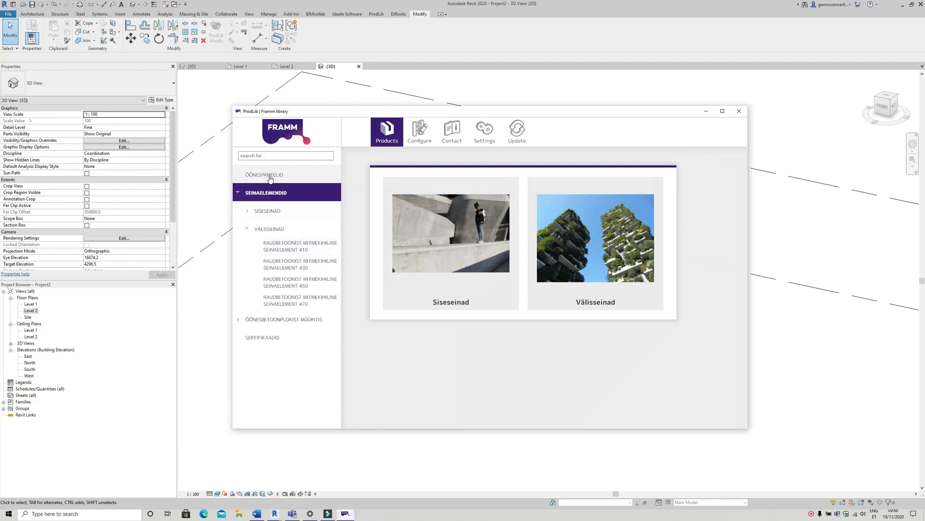
pyautogui.click(269, 176)
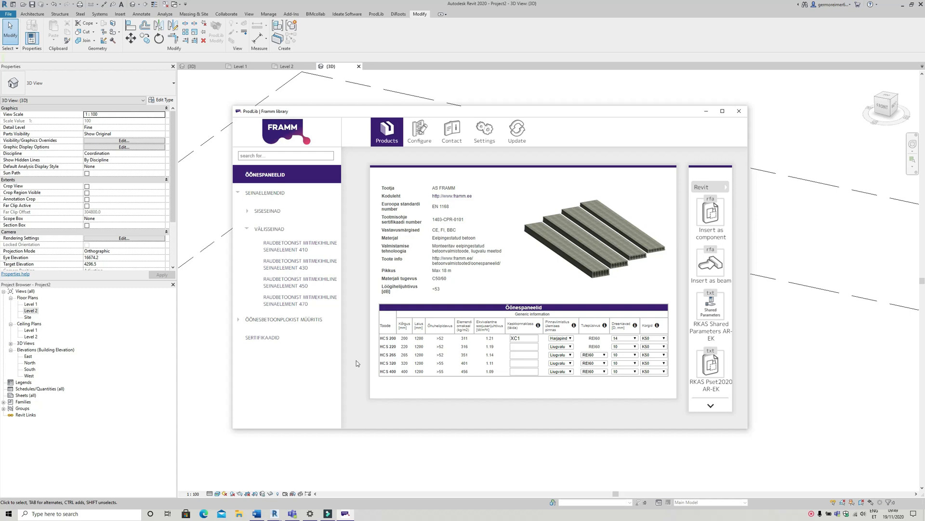
pyautogui.click(386, 339)
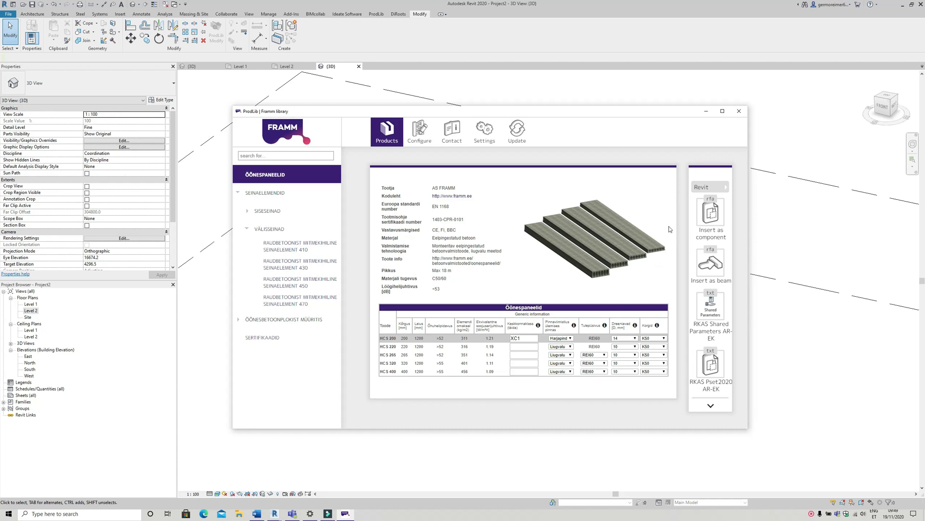
pyautogui.click(708, 272)
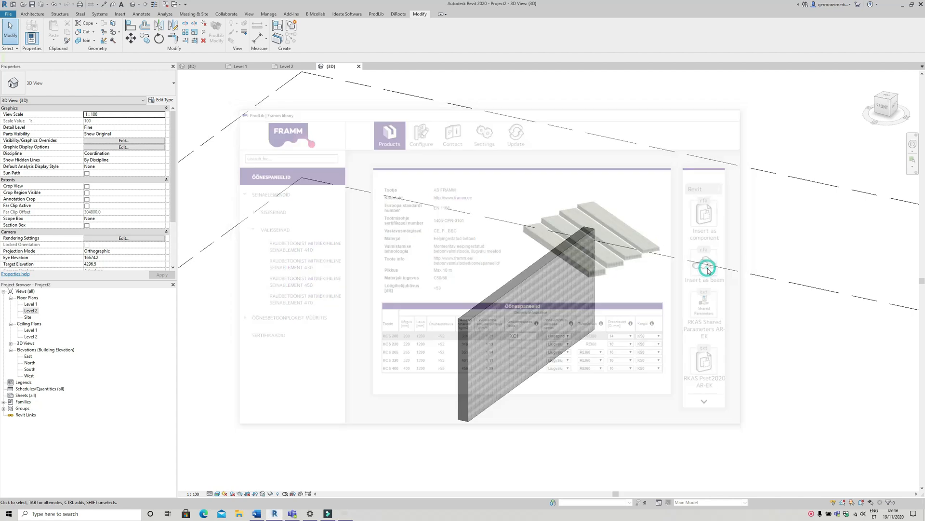
pyautogui.click(285, 66)
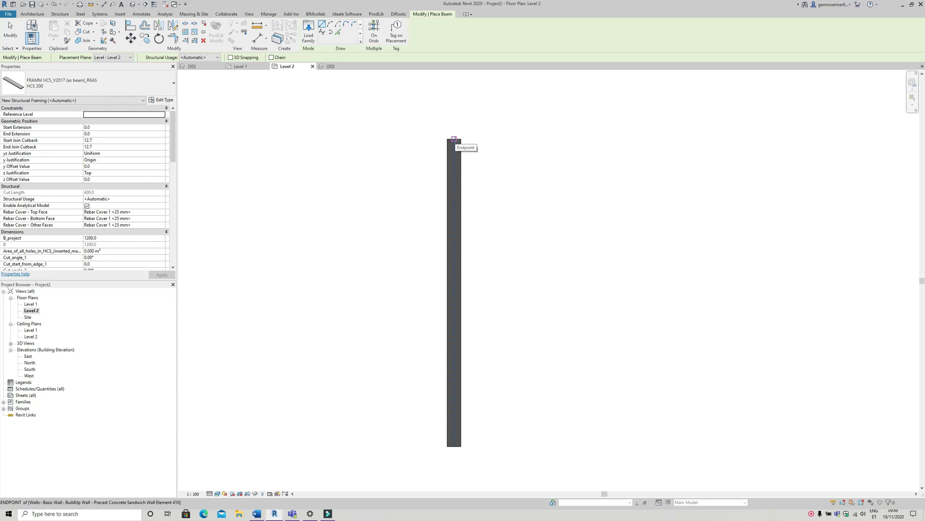
pyautogui.click(454, 139)
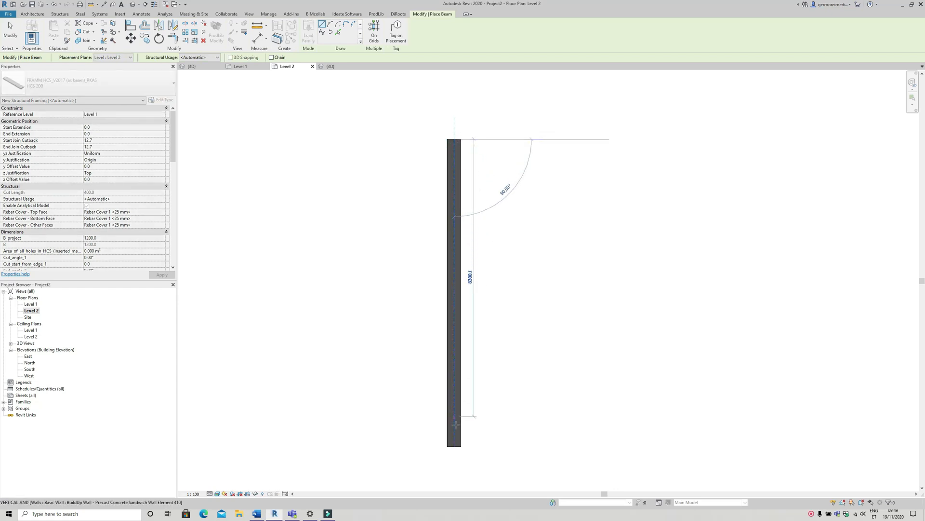
pyautogui.click(454, 445)
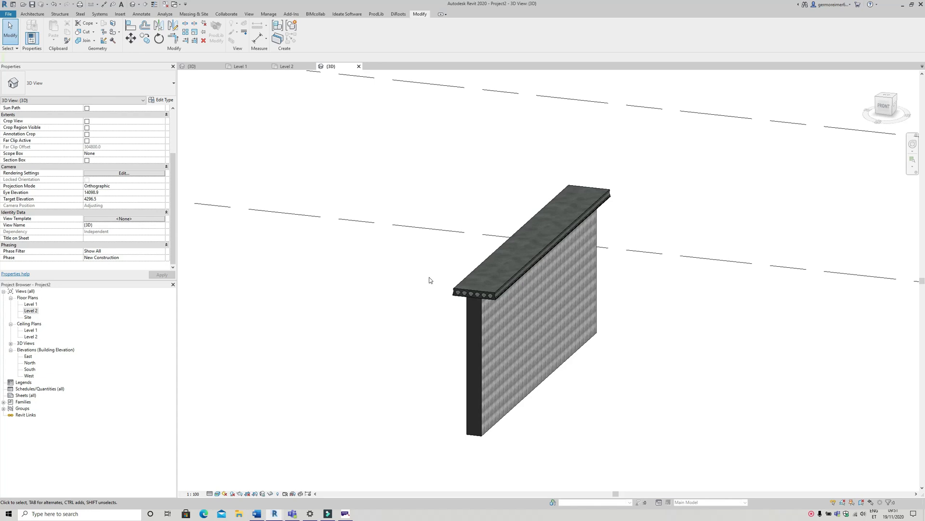
# - Select the hollow-core panel in 3D and review its instance properties, including identity data and IFC parameters
pyautogui.click(460, 291)
pyautogui.moveTo(173, 140); pyautogui.dragTo(167, 195)
pyautogui.scroll(-3, 144, 190)
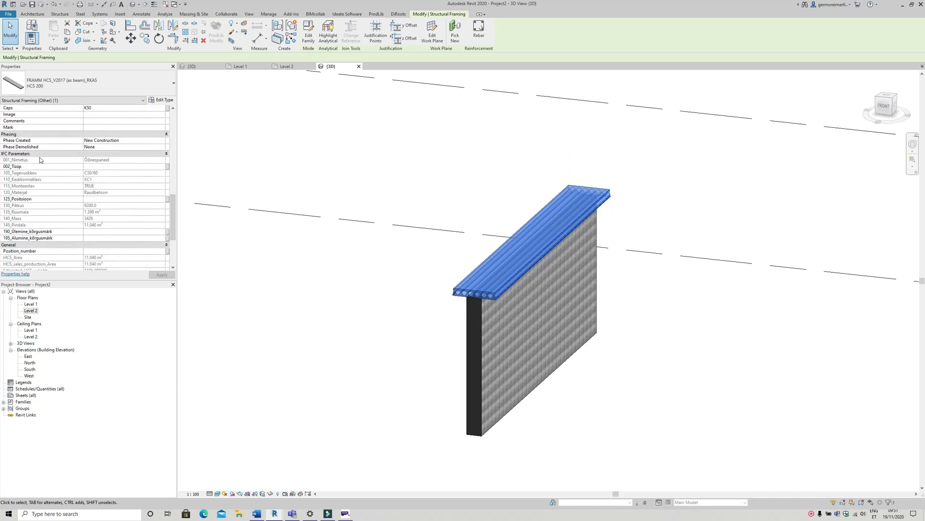
pyautogui.click(97, 231)
pyautogui.moveTo(172, 219); pyautogui.dragTo(171, 187)
# - Open the HCS 200 type properties and review the panel's materials, dimensions and identity data
pyautogui.click(161, 100)
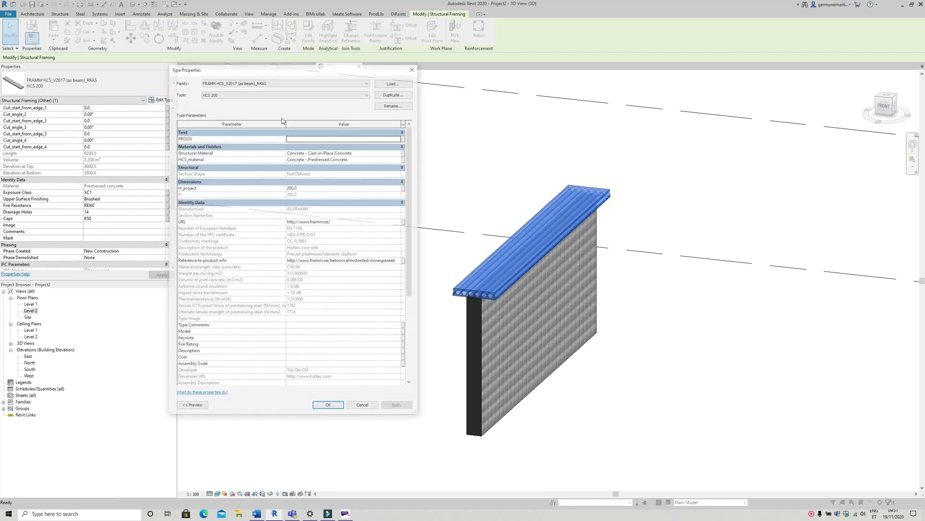
pyautogui.moveTo(305, 70); pyautogui.dragTo(265, 64)
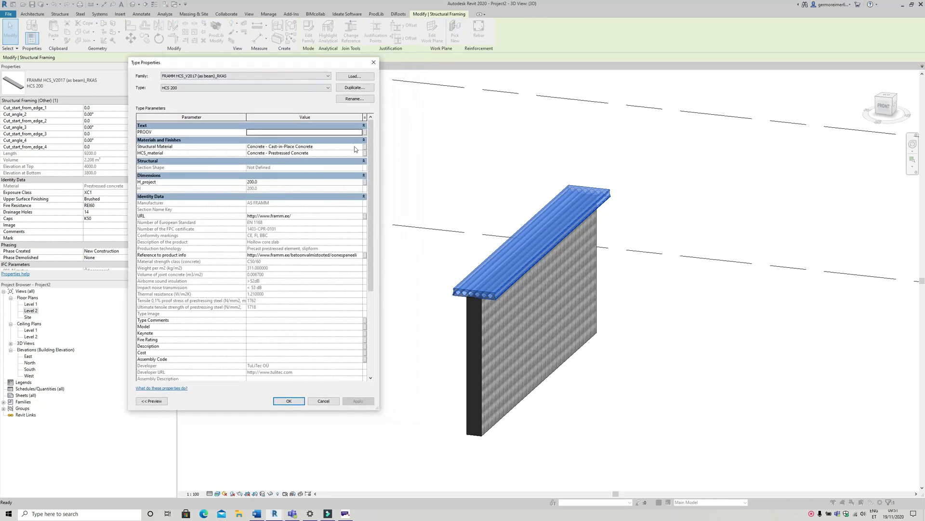
pyautogui.moveTo(370, 154); pyautogui.dragTo(369, 189)
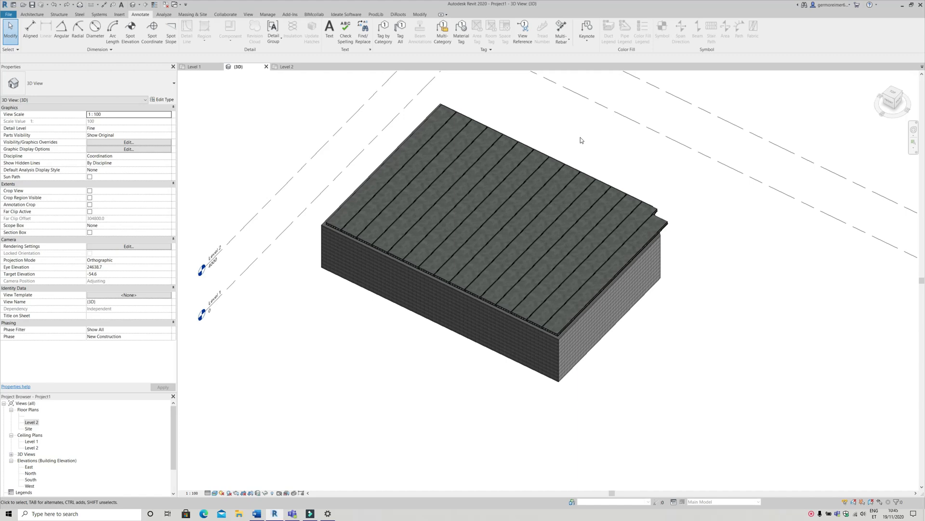
# - Inspect the Project1 building and its hollow-core panel roof from several angles in 3D, and open the Level 2 floor plan
pyautogui.keyDown('shift'); pyautogui.moveTo(582, 142); pyautogui.dragTo(581, 191, button='middle'); pyautogui.keyUp('shift')
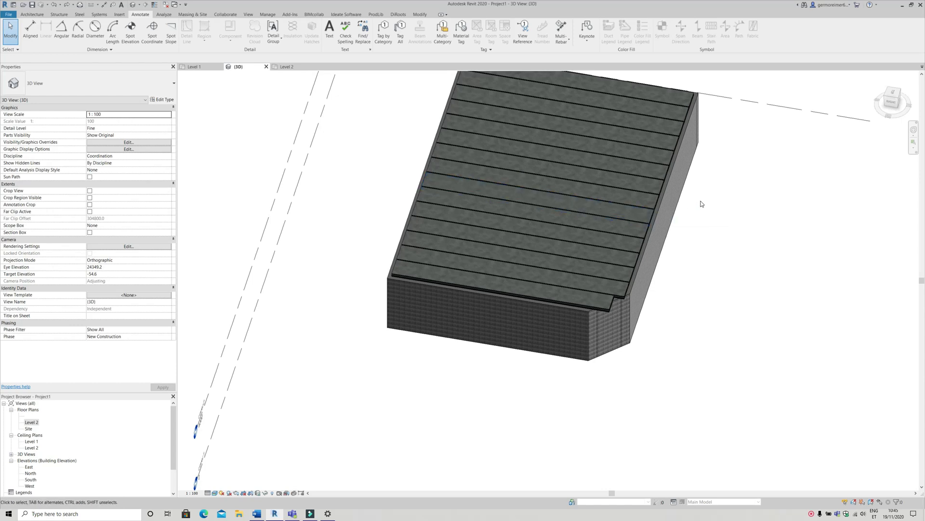
pyautogui.keyDown('shift'); pyautogui.moveTo(699, 219); pyautogui.dragTo(579, 202, button='middle'); pyautogui.keyUp('shift')
pyautogui.click(298, 68)
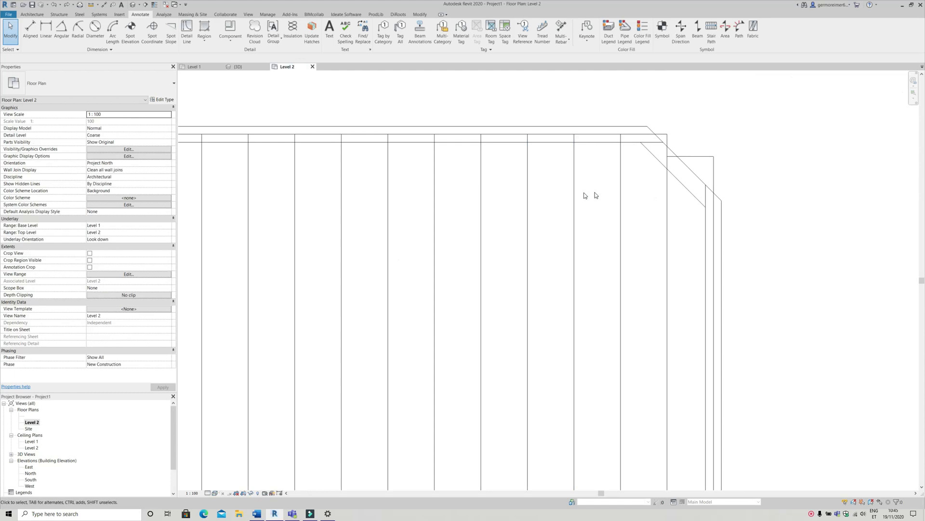
# - Select the hollow-core panel crossing the chamfered corner and measure along its end from its inner edge to where the chamfer meets the panel end
pyautogui.scroll(-3, 626, 198)
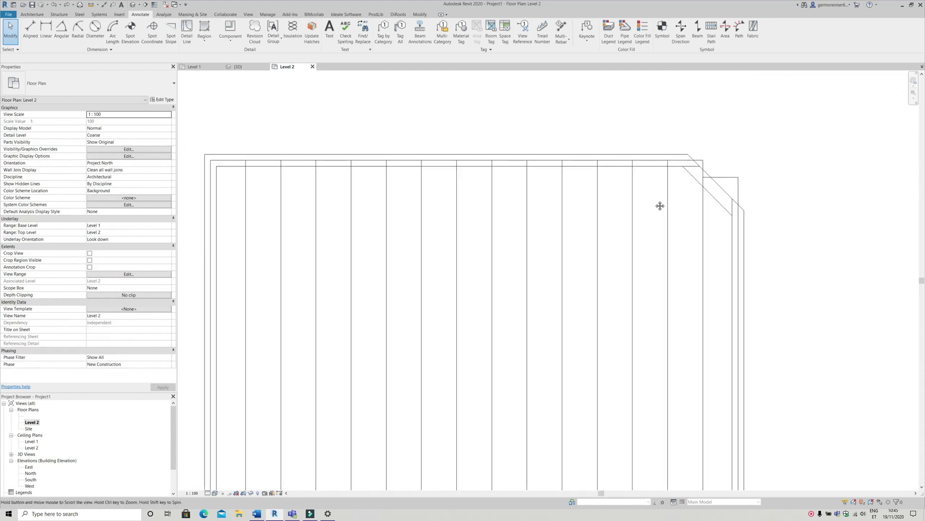
pyautogui.click(698, 164)
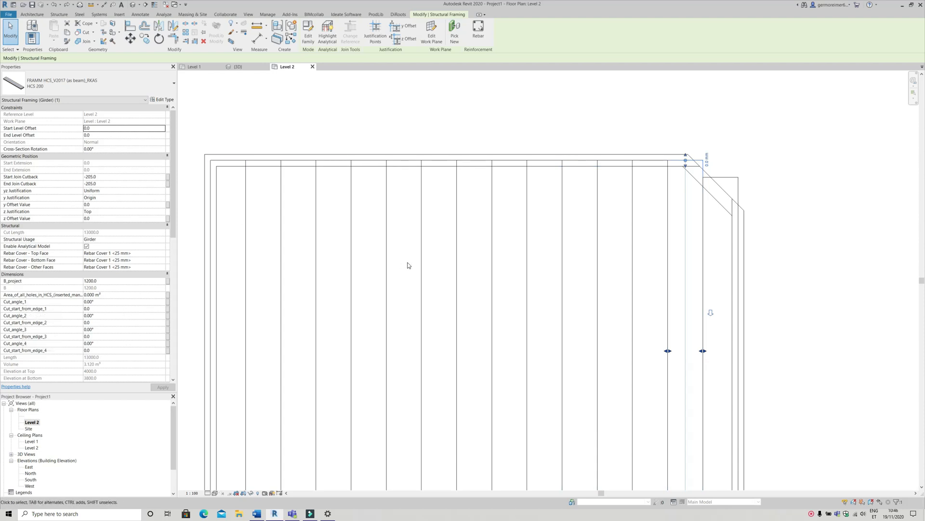
pyautogui.scroll(-2, 551, 141)
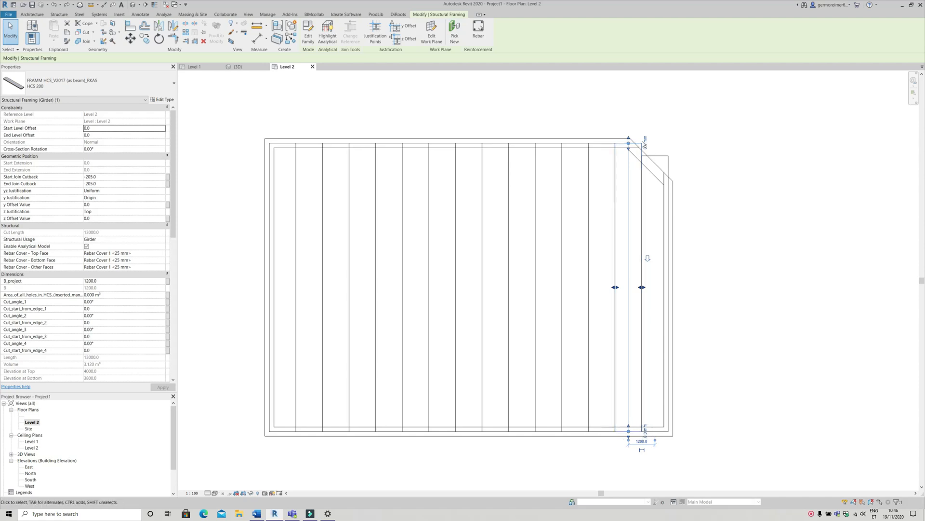
pyautogui.scroll(2, 639, 144)
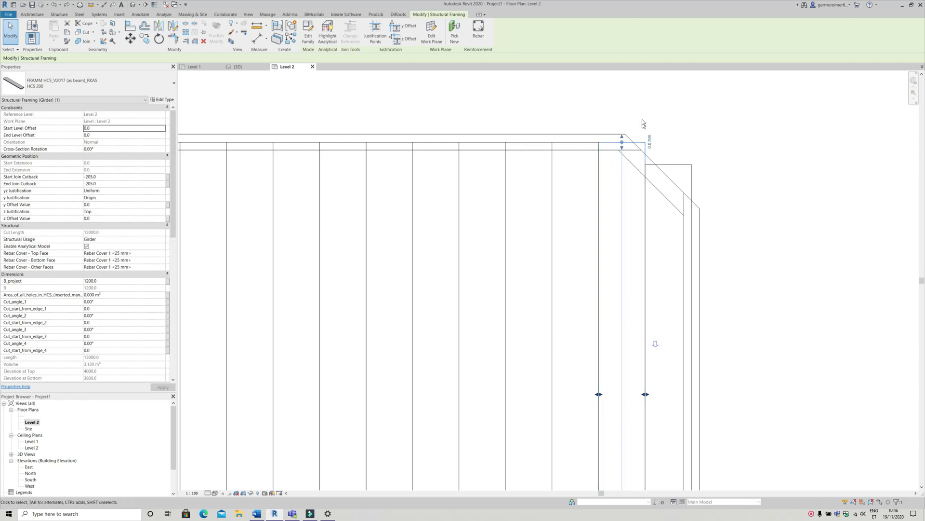
pyautogui.scroll(1, 642, 120)
pyautogui.scroll(-2, 642, 119)
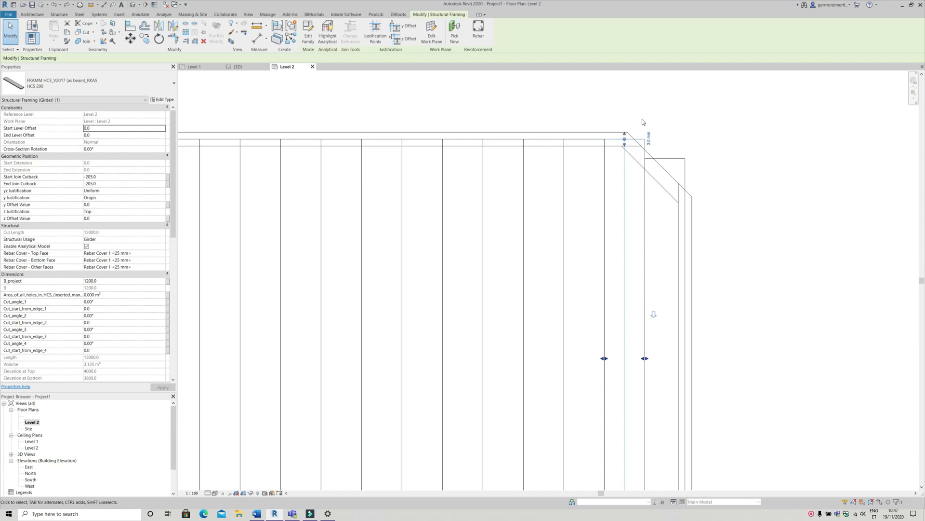
pyautogui.scroll(2, 641, 138)
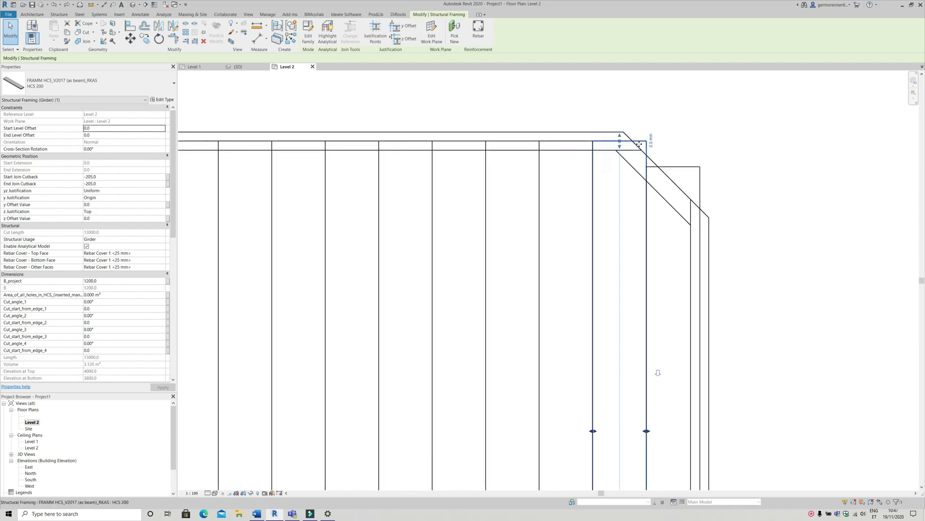
pyautogui.click(91, 6)
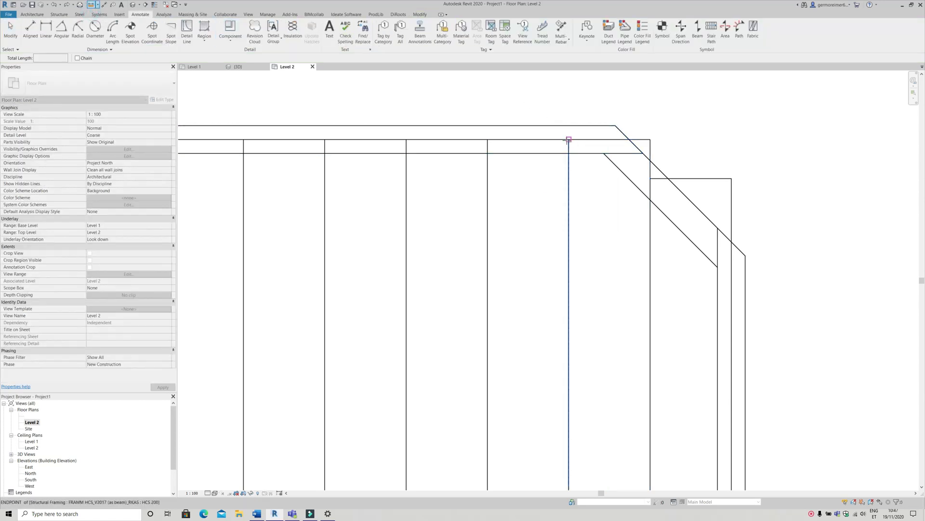
pyautogui.click(569, 140)
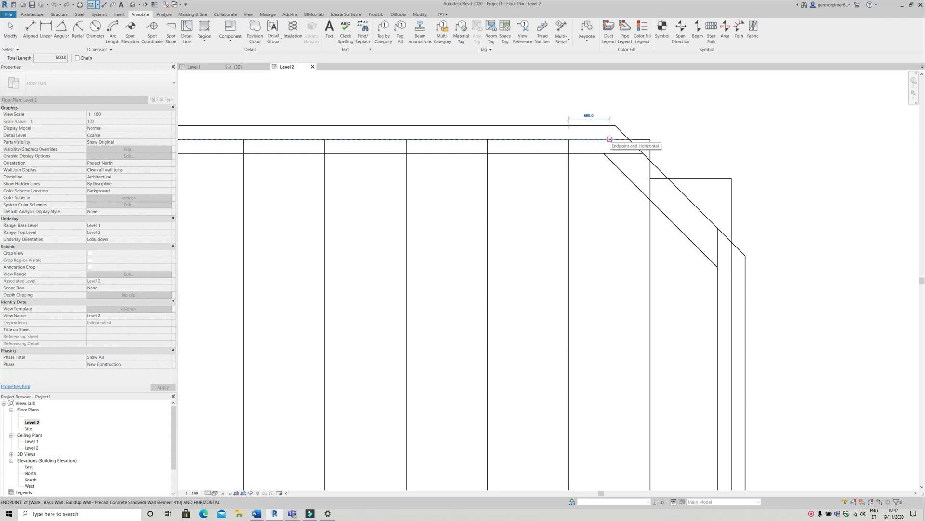
pyautogui.click(610, 139)
pyautogui.press('Escape')
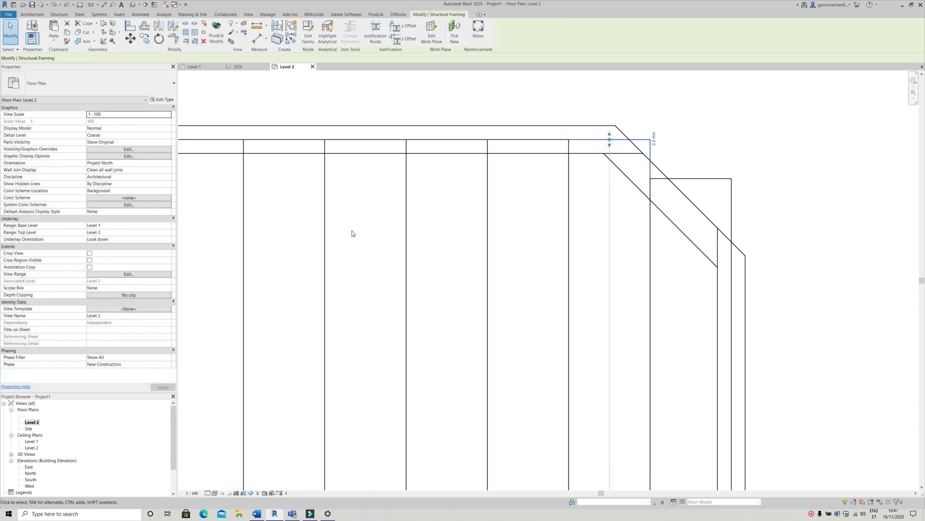
# - Trim the selected panel at the chamfered corner by setting Cut_start_from_edge_2 to 600 and Cut_angle_2 to 45°
pyautogui.moveTo(173, 231); pyautogui.dragTo(173, 261)
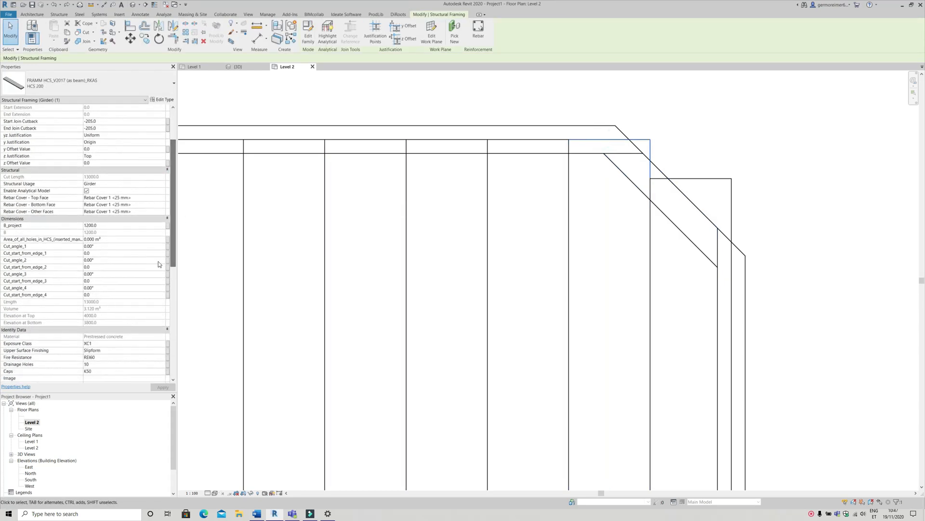
pyautogui.click(90, 266)
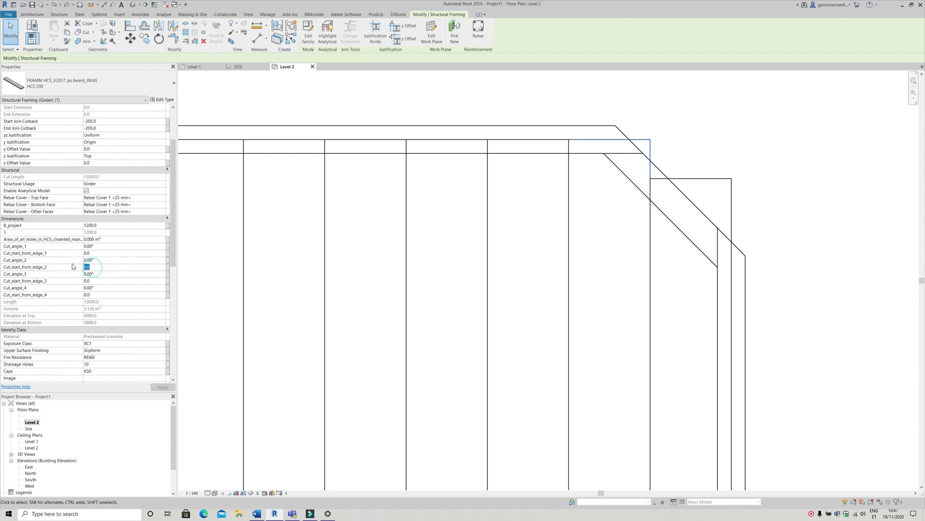
pyautogui.write('600')
pyautogui.click(93, 259)
pyautogui.click(90, 260)
pyautogui.write('45')
pyautogui.press('Return')
pyautogui.click(649, 116)
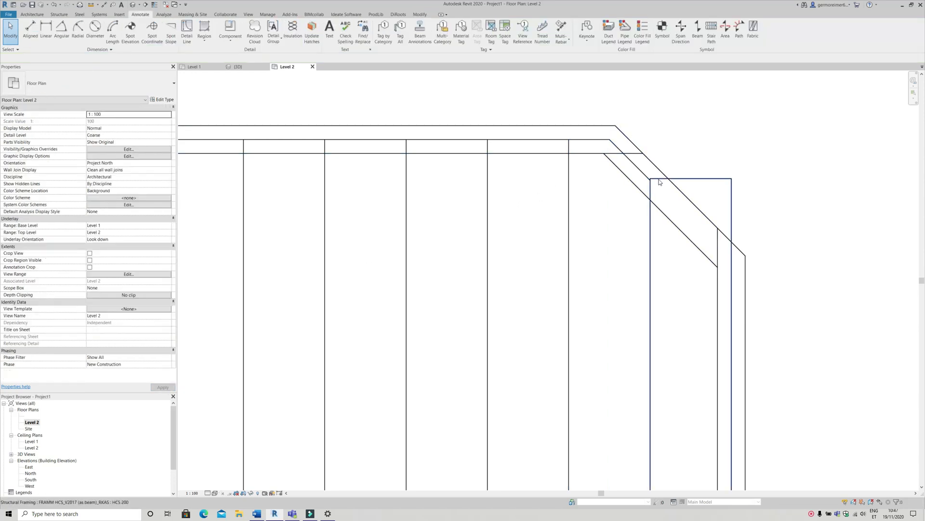
# - Select the outermost hollow-core panel overhanging the chamfered wall and set its Cut_angle_2 to 45°
pyautogui.click(695, 178)
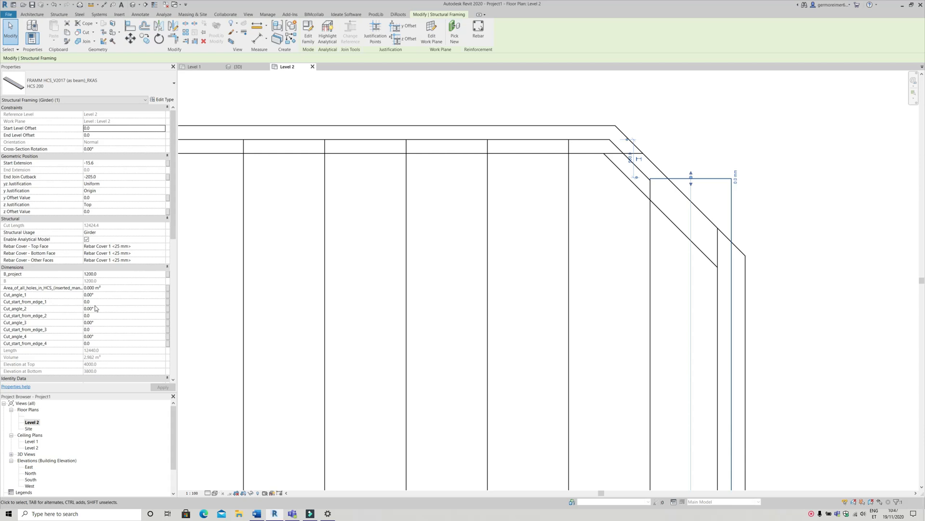
pyautogui.click(73, 308)
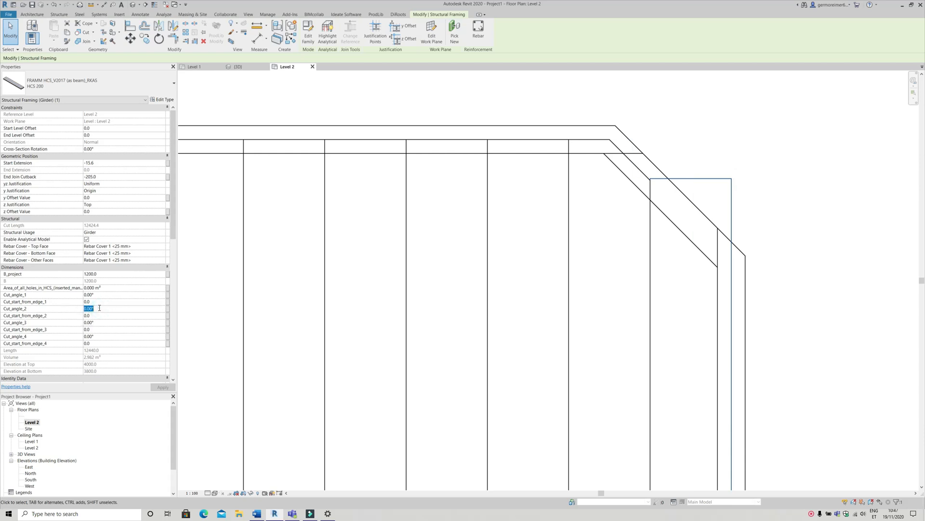
pyautogui.press('BackSpace')
pyautogui.scroll(-3, 367, 239)
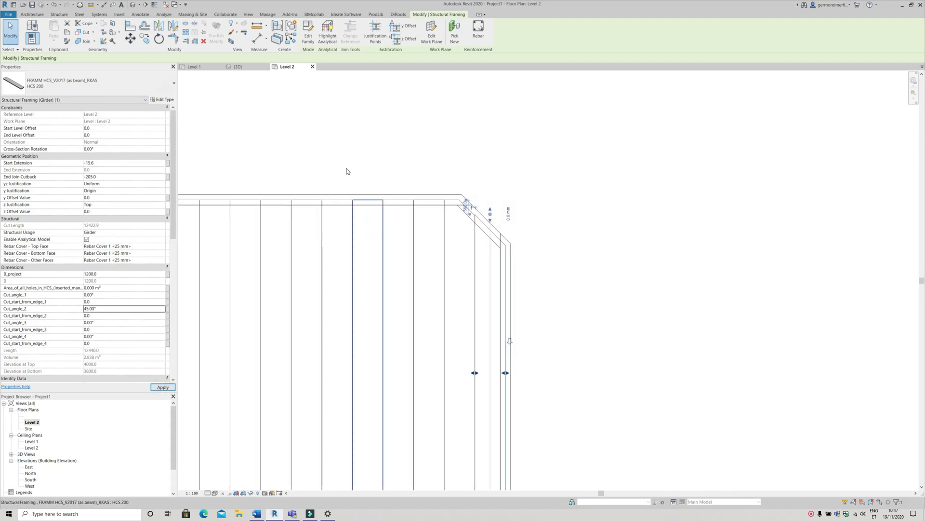
pyautogui.click(346, 163)
# - Open the 3D view and inspect the angled panel cuts at the building's chamfered corner
pyautogui.moveTo(414, 154); pyautogui.dragTo(444, 140, button='middle')
pyautogui.click(237, 66)
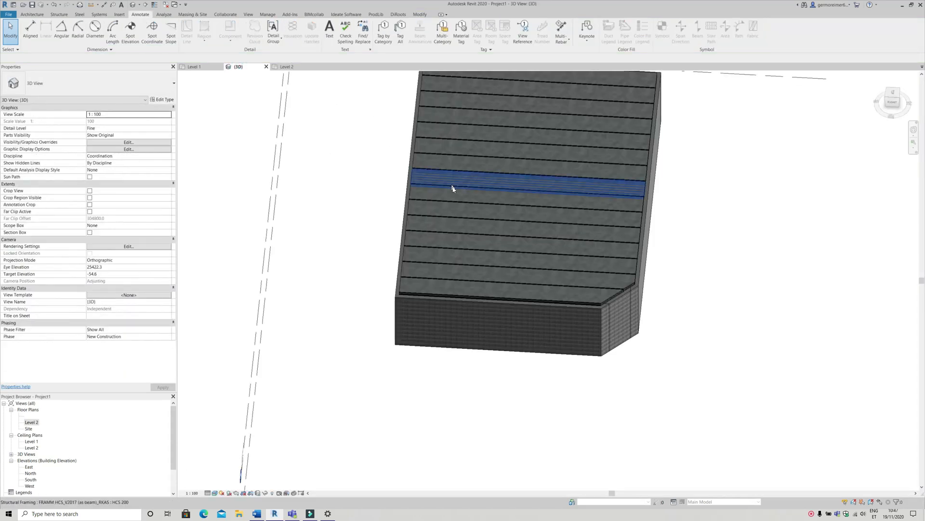
pyautogui.keyDown('shift'); pyautogui.moveTo(536, 211); pyautogui.dragTo(577, 219, button='middle'); pyautogui.keyUp('shift')
pyautogui.scroll(2, 632, 252)
pyautogui.moveTo(645, 309)
pyautogui.keyDown('shift'); pyautogui.mouseDown(button='middle')
pyautogui.moveTo(627, 322)
pyautogui.moveTo(641, 329)
pyautogui.moveTo(647, 309)
pyautogui.mouseUp(button='middle'); pyautogui.keyUp('shift')
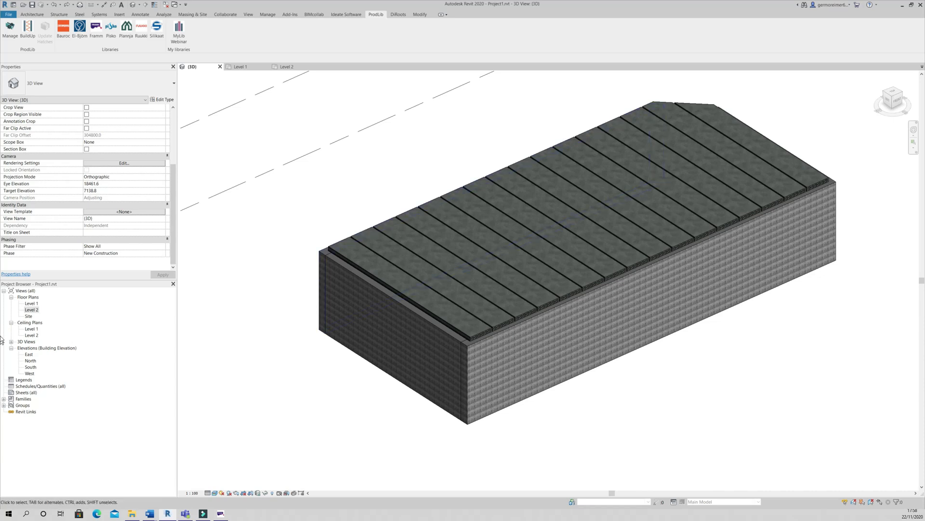
# - For the near short end wall, enter 325_Helipidavus HP, 330_Tulekindlus TK, 340_Soojusläbivus 1, 376_Viimistlus_väljast VV, 505_Paksus 1 and 600_Bruto_pindala 1
pyautogui.click(321, 314)
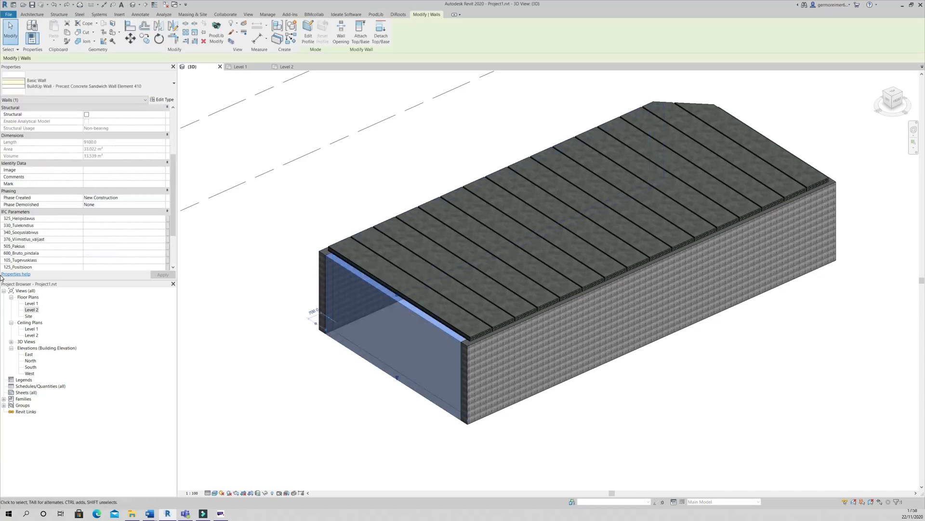
pyautogui.scroll(-2, 2, 243)
pyautogui.scroll(-1, 2, 243)
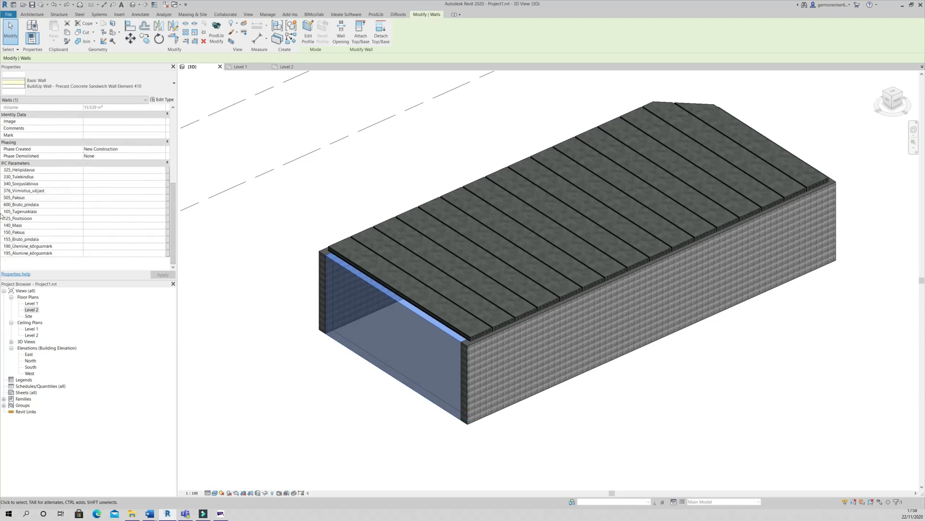
pyautogui.click(124, 169)
pyautogui.write('HP')
pyautogui.click(123, 176)
pyautogui.write('TK')
pyautogui.press('Tab')
pyautogui.write('1')
pyautogui.press('Tab')
pyautogui.write('VV')
pyautogui.press('Tab')
pyautogui.write('1')
pyautogui.press('Tab')
pyautogui.write('1')
# - Complete the wall's IFC data with 105_Tugevusklass TK, 125_Positsioon POS, and 1 for 140_Mass, 150_Paksus, 155_Bruto_pindala, 190_Ülemine_kõrgusmärk and 195_Alumine_kõrgusmärk
pyautogui.press('Tab')
pyautogui.write('TK')
pyautogui.press('Tab')
pyautogui.write('POS')
pyautogui.press('Tab')
pyautogui.write('1')
pyautogui.press('Tab')
pyautogui.write('1')
pyautogui.press('Tab')
pyautogui.write('1')
pyautogui.press('Tab')
pyautogui.write('1')
pyautogui.press('Tab')
pyautogui.write('1')
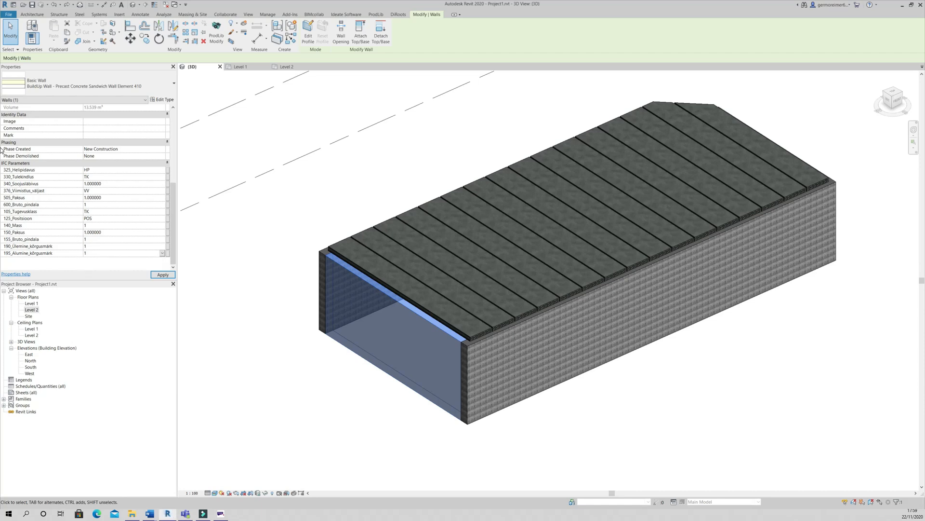
pyautogui.press('Return')
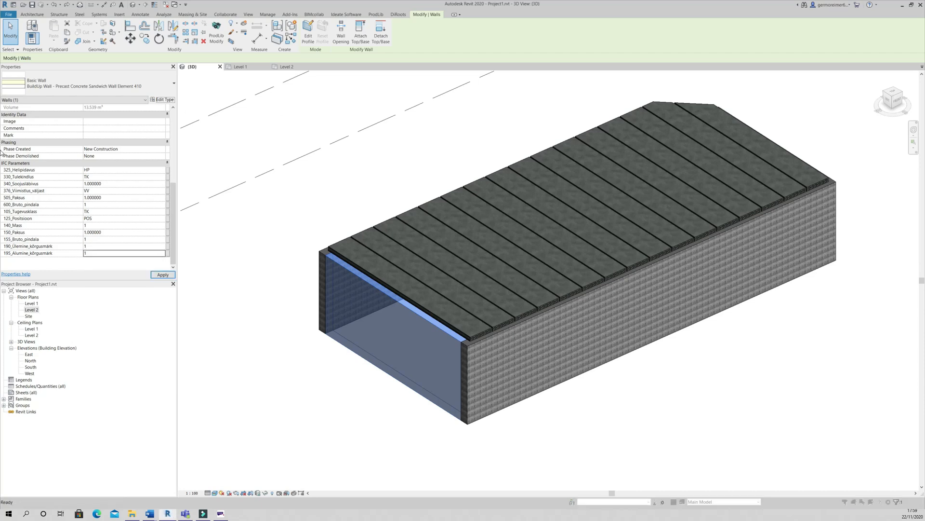
# - In the wall's type properties, set the IFC parameters 205_Tüüp to TP, 002_Tüüp to TP and 110_Keskkonnaklass to KK
pyautogui.scroll(-10, 1, 280)
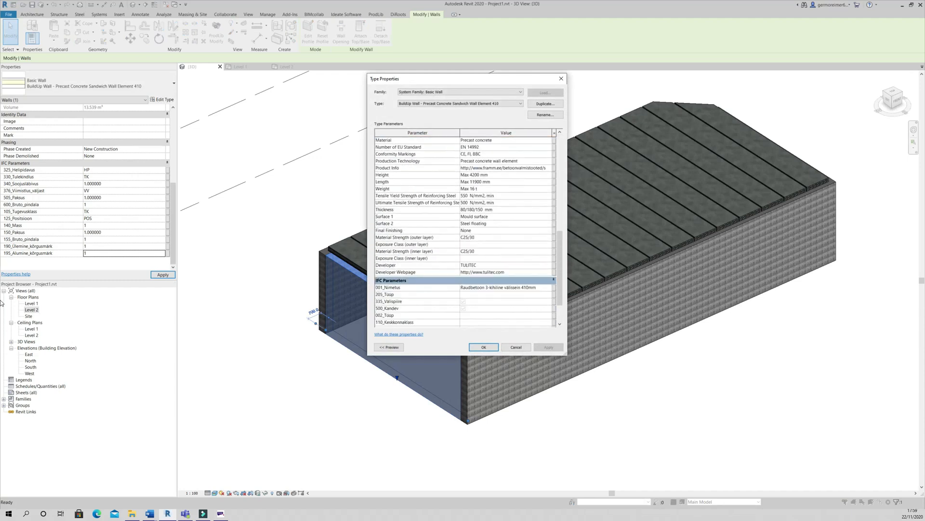
pyautogui.scroll(-3, 1, 311)
pyautogui.click(505, 253)
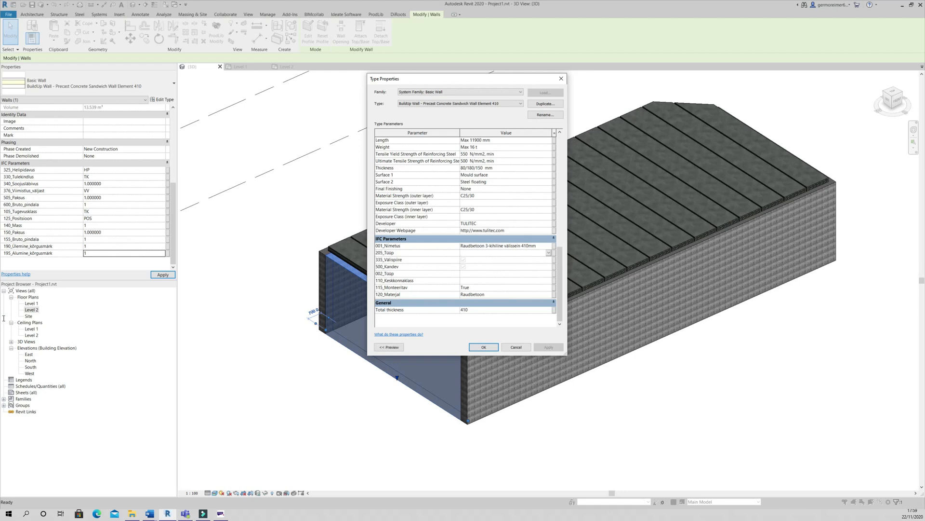
pyautogui.write('TP')
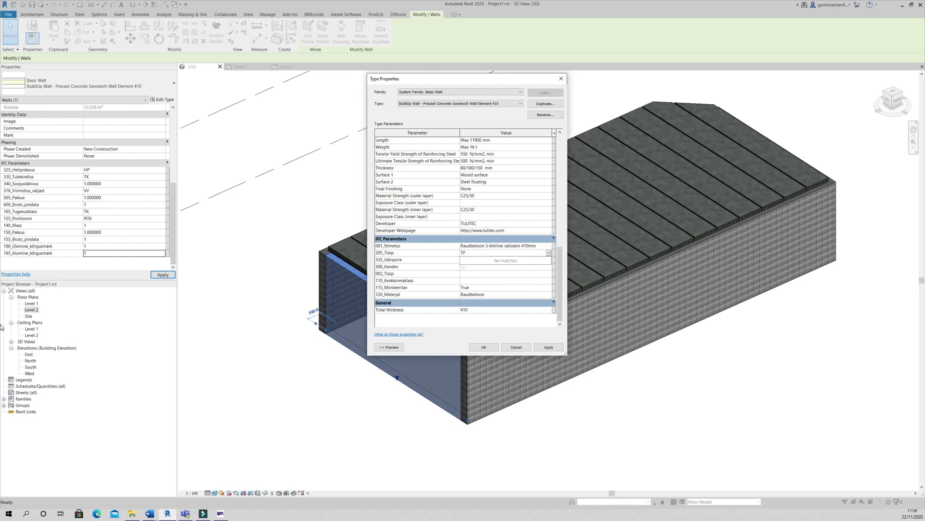
pyautogui.press('Tab')
pyautogui.write('TP')
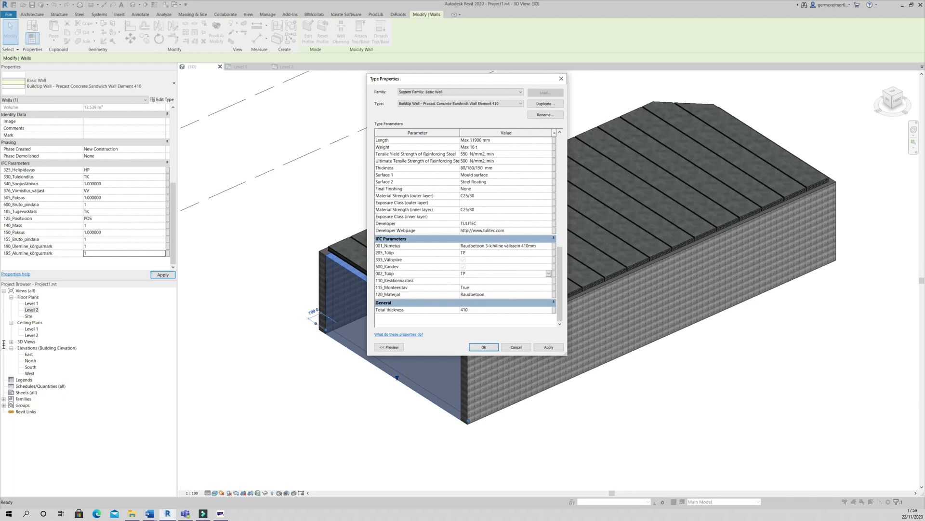
pyautogui.press('Tab')
pyautogui.write('KK')
pyautogui.press('Return')
# - Enable 335_Välispiire and set 500_Kandev to off for the wall type, then accept the type properties and deselect the wall
pyautogui.press('Up')
pyautogui.press('Up')
pyautogui.press('Up')
pyautogui.press('space')
pyautogui.press('Down')
pyautogui.press('space')
pyautogui.hotkey('alt', 'a')
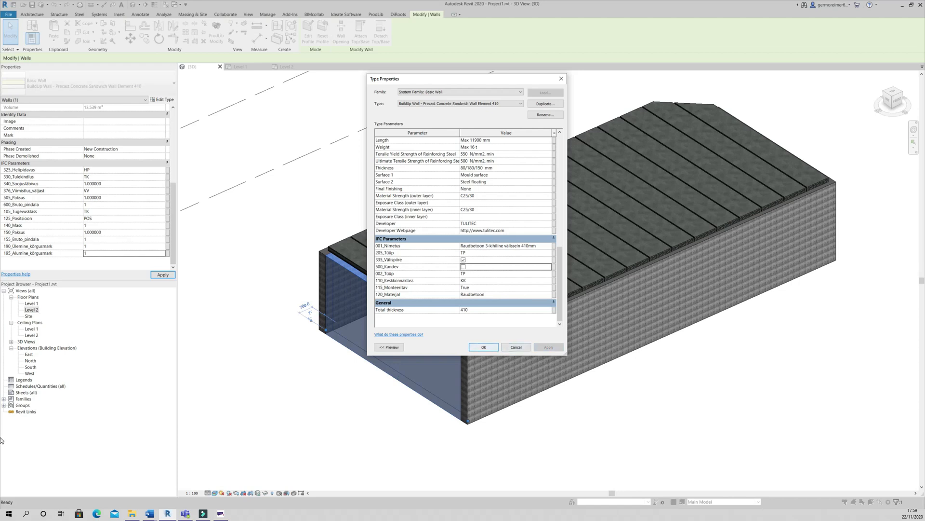
pyautogui.press('Return')
pyautogui.press('Escape')
# - Select the hollow-core panel beside the short end wall and compare its IFC parameters with the HCS 200 data in the Framm library
pyautogui.scroll(-1, 299, 341)
pyautogui.moveTo(298, 342); pyautogui.dragTo(305, 351, button='middle')
pyautogui.scroll(1, 310, 353)
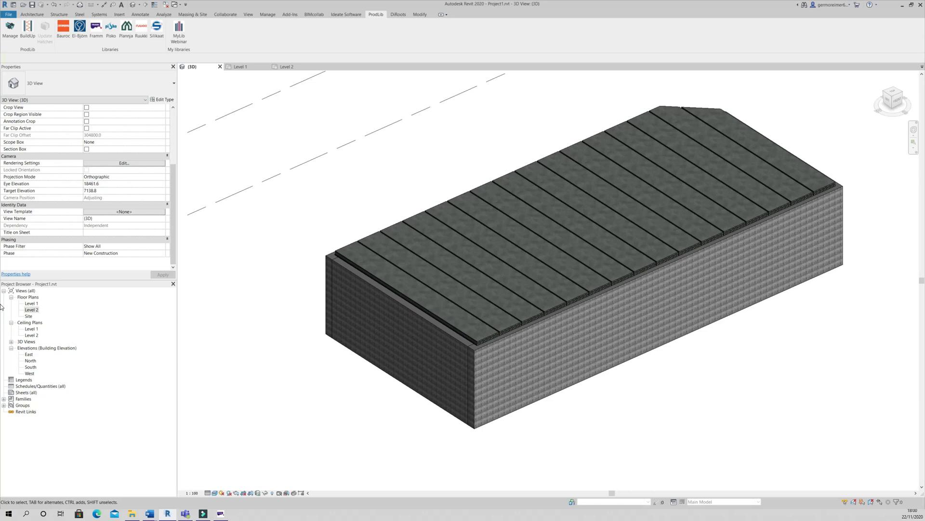
pyautogui.click(436, 305)
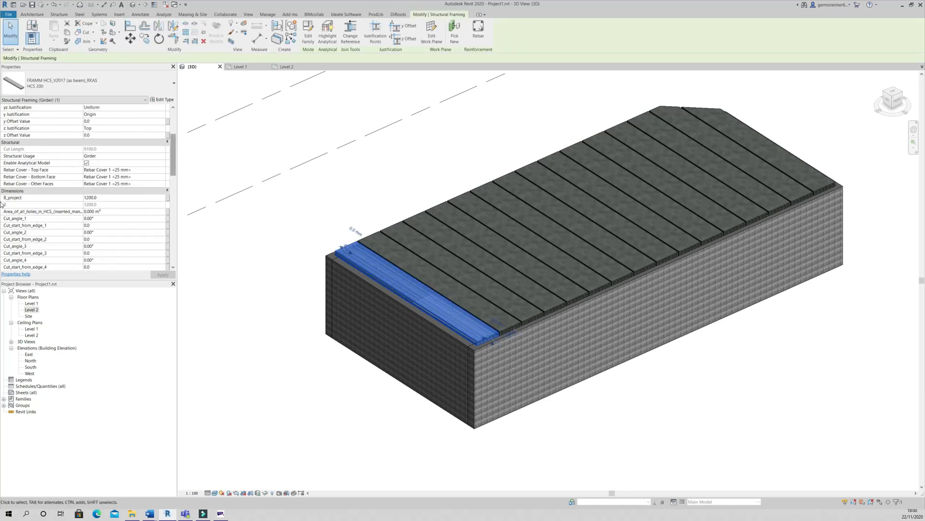
pyautogui.scroll(-10, 2, 231)
pyautogui.scroll(-2, 2, 274)
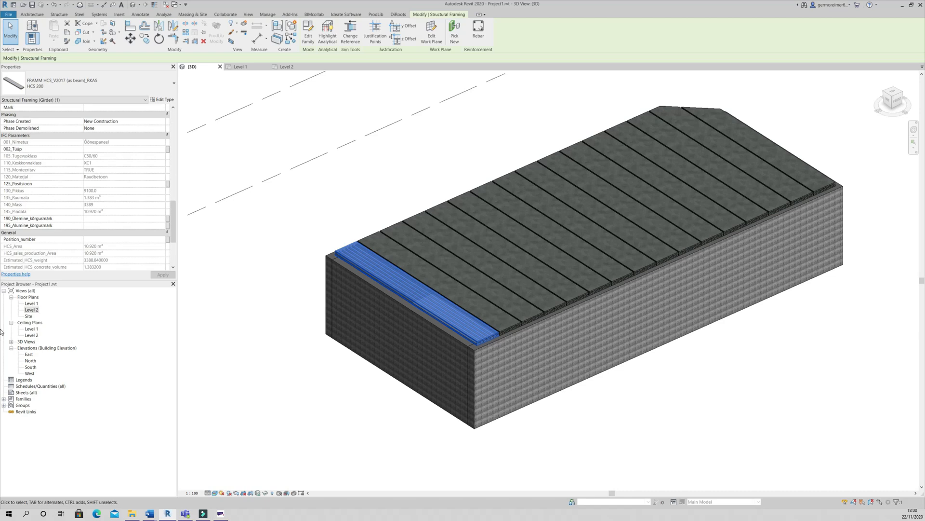
pyautogui.hotkey('alt', 'Tab')
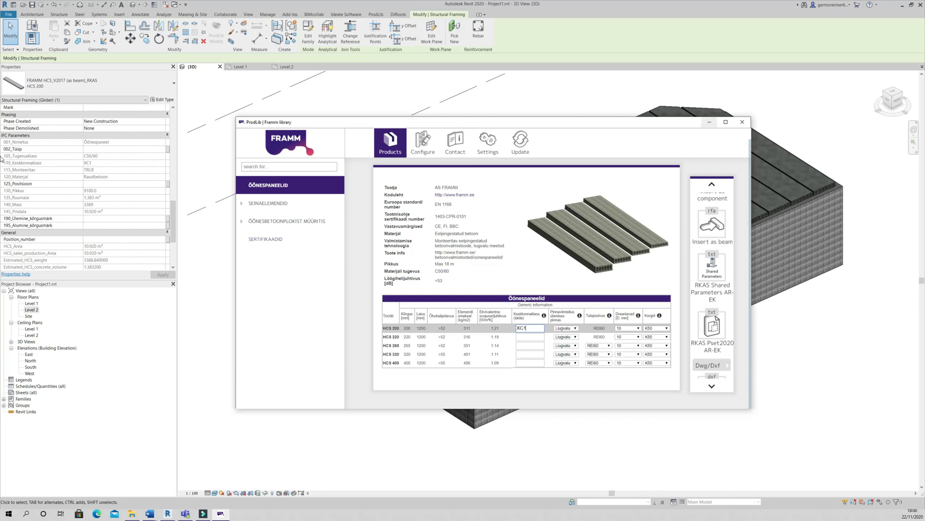
pyautogui.click(709, 121)
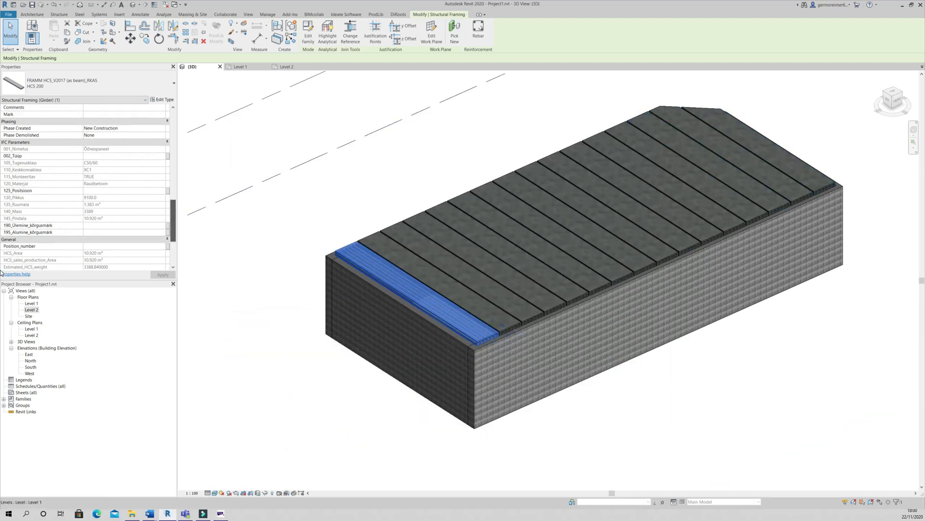
# - Set the selected panel's 002_Tüüp to TÜÜP, 125_Positsioon to POS, 190_Ülemine_kõrgusmärk to 0 and 195_Alumine_kõrgusmärk to 4000
pyautogui.press('Tab')
pyautogui.write('TÜÜP')
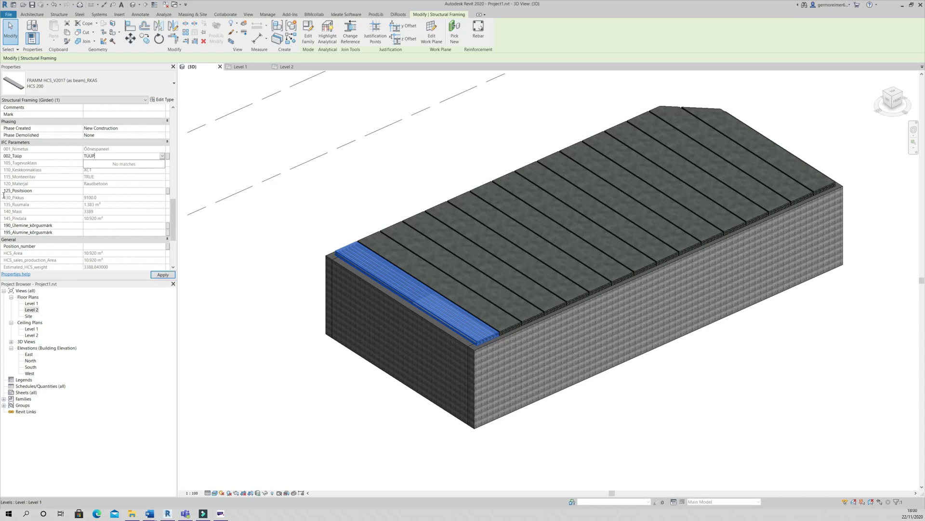
pyautogui.press('Tab')
pyautogui.write('POS')
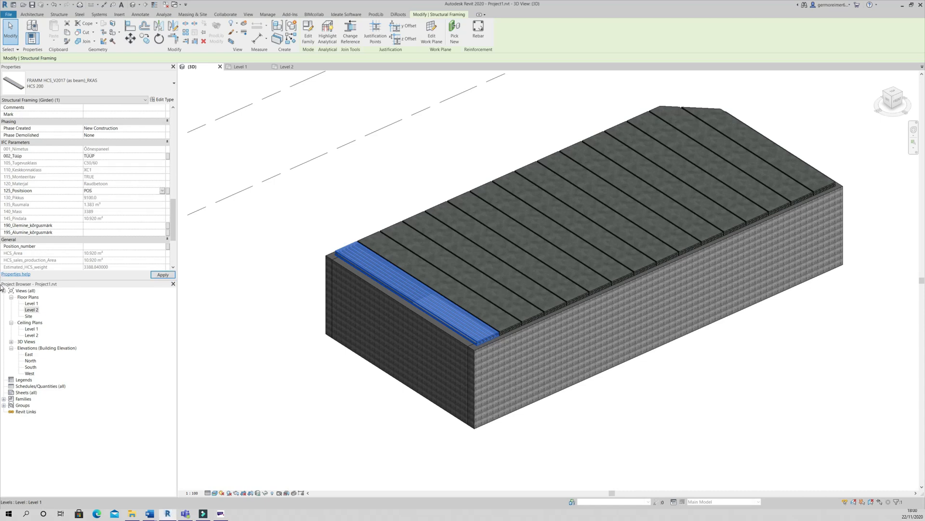
pyautogui.press('Tab')
pyautogui.write('0')
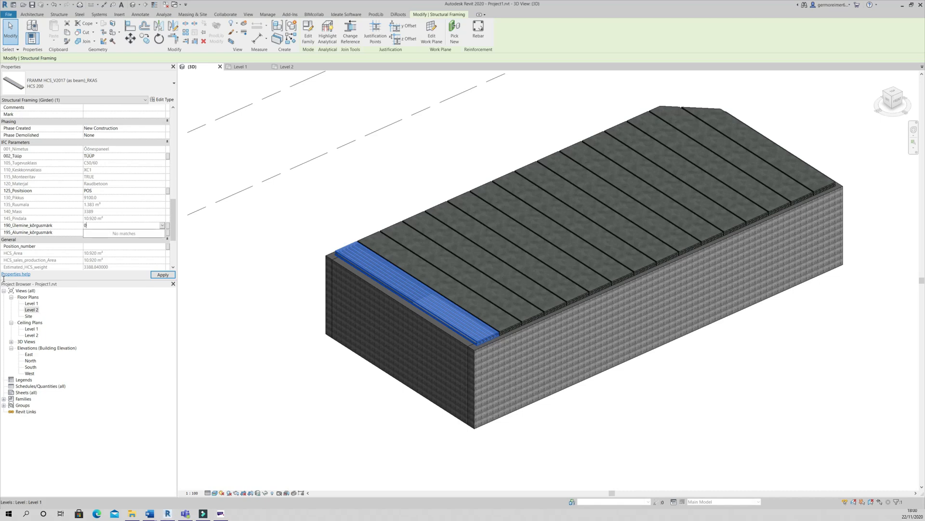
pyautogui.press('Tab')
pyautogui.write('4000')
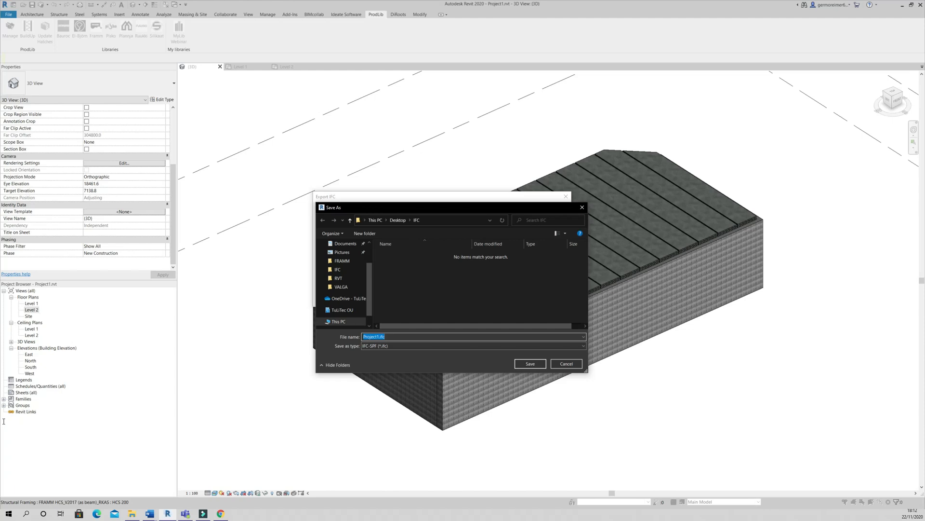
# - Name the IFC file TEST in the Desktop's IFC folder and export Project1 with the in-session setup
pyautogui.write('TEST')
pyautogui.press('Return')
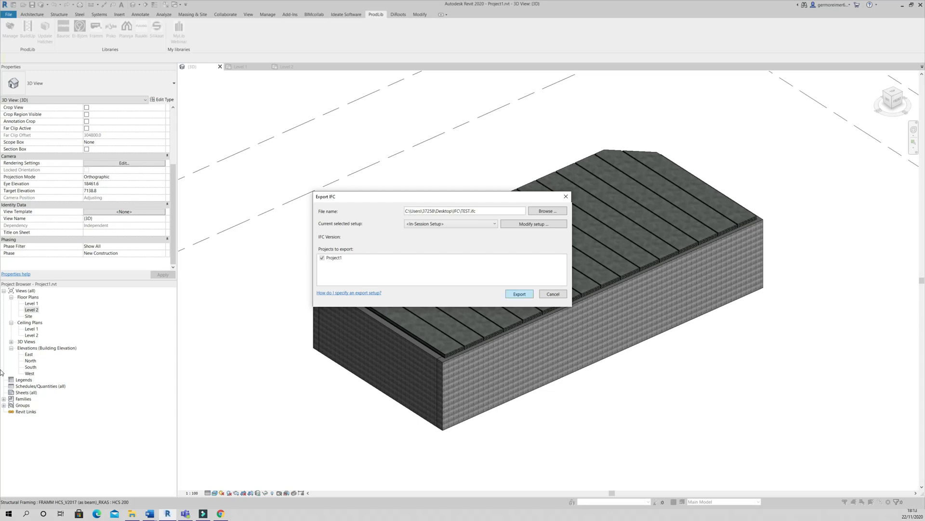
pyautogui.press('Return')
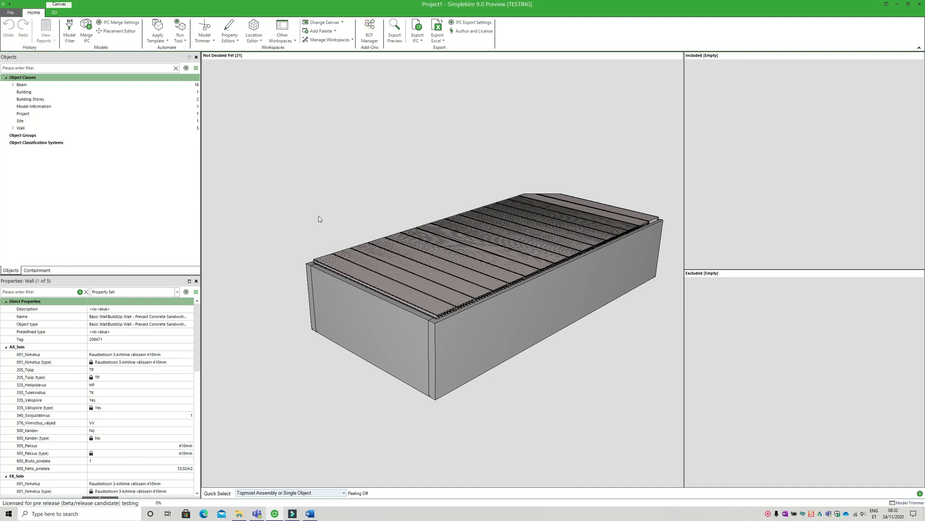
# - In Simplebim, examine the exported IFC property sets of the short end wall and the HCS 200 beam beside it
pyautogui.click(326, 275)
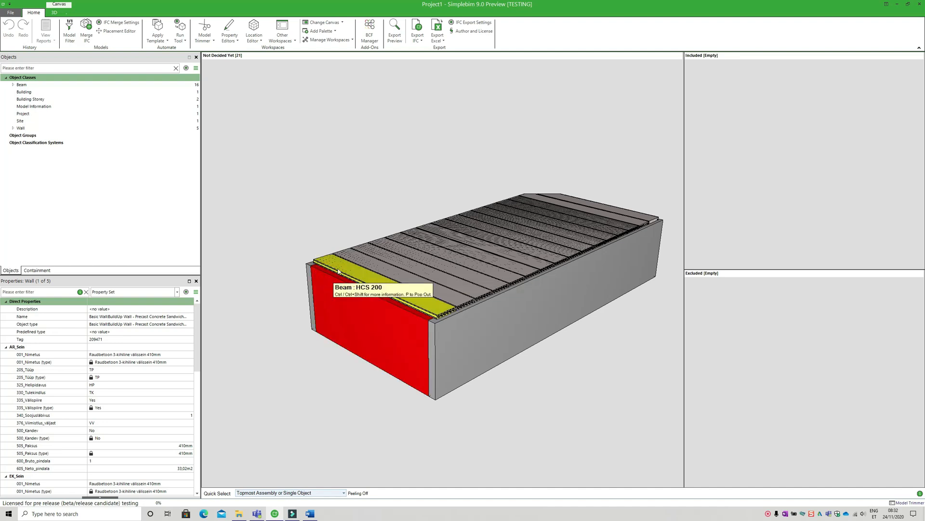
pyautogui.click(339, 272)
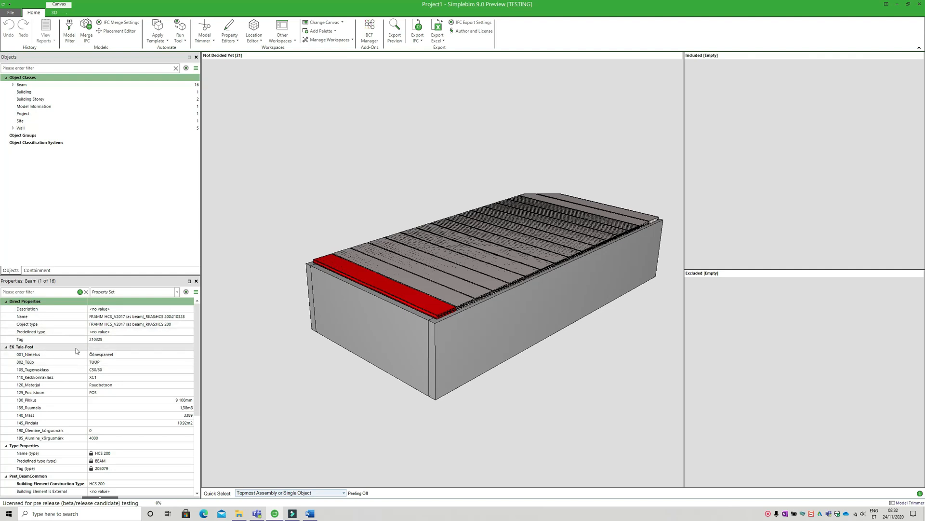
pyautogui.click(379, 297)
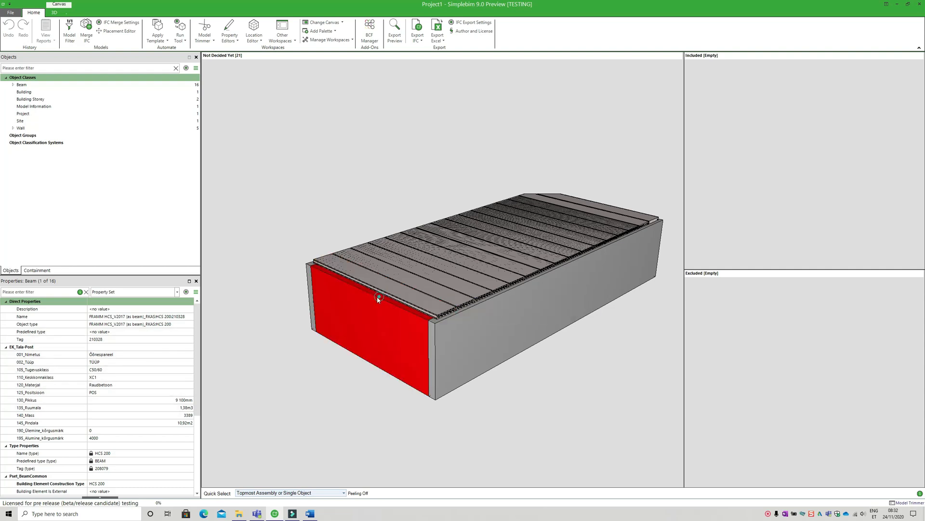
pyautogui.scroll(-5, 86, 368)
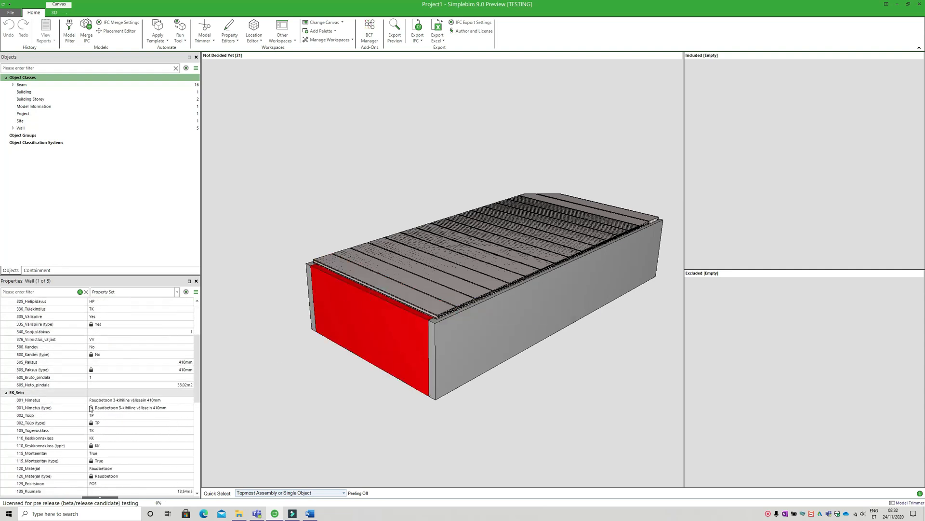
pyautogui.scroll(-3, 64, 455)
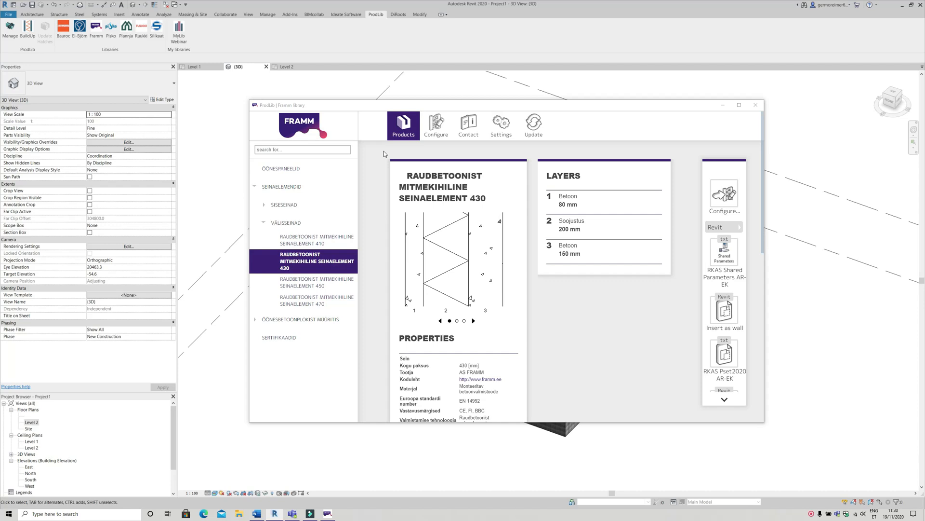
# - In the Framm library in Revit, start a configuration named Näidis from the exterior wall element Raudbetoonist mitmekihiline seinaelement 430
pyautogui.click(351, 260)
pyautogui.click(724, 193)
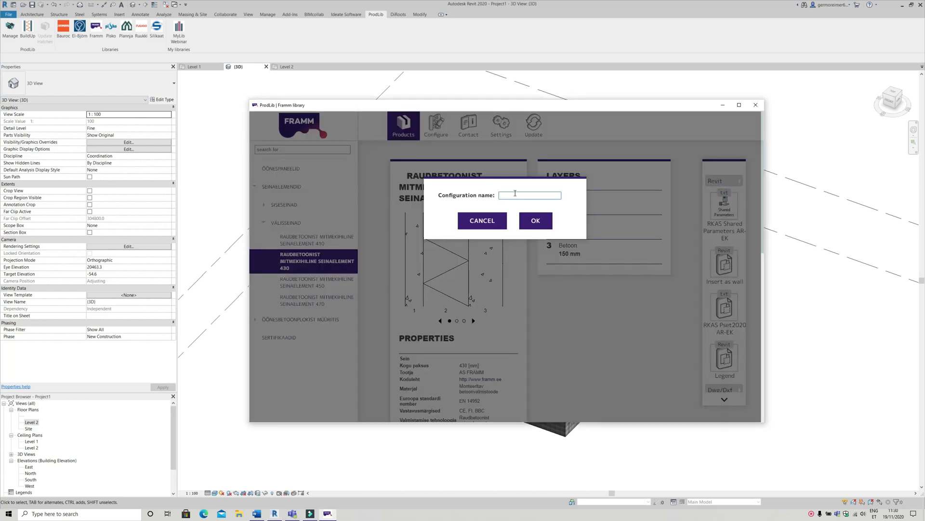
pyautogui.write('Naid')
pyautogui.write('is')
pyautogui.click(536, 220)
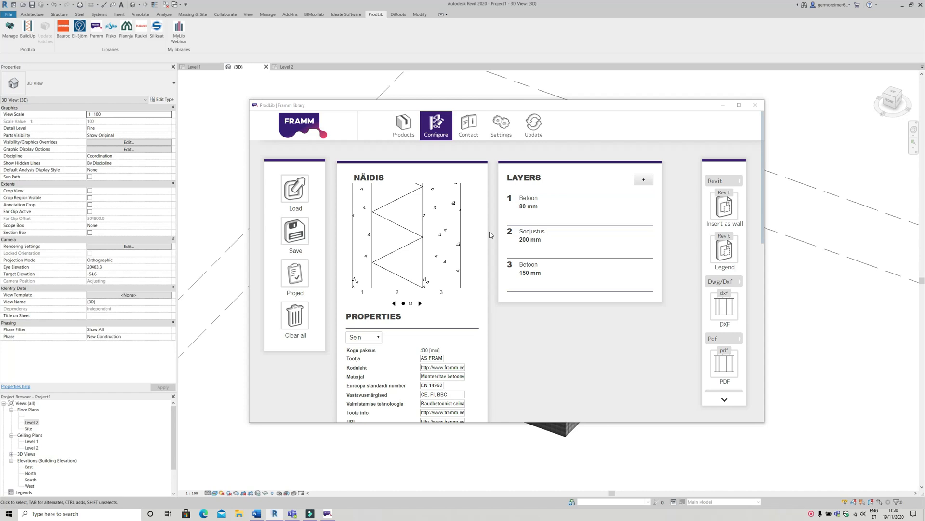
# - Review the Näidis wall's properties, add a new layer to its build-up and generate the configuration's PDF
pyautogui.scroll(-10, 444, 188)
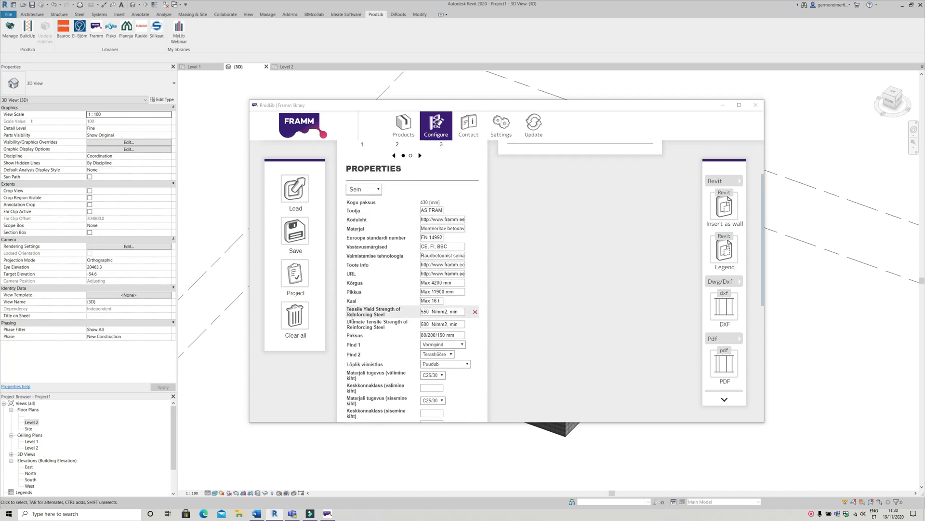
pyautogui.scroll(10, 508, 204)
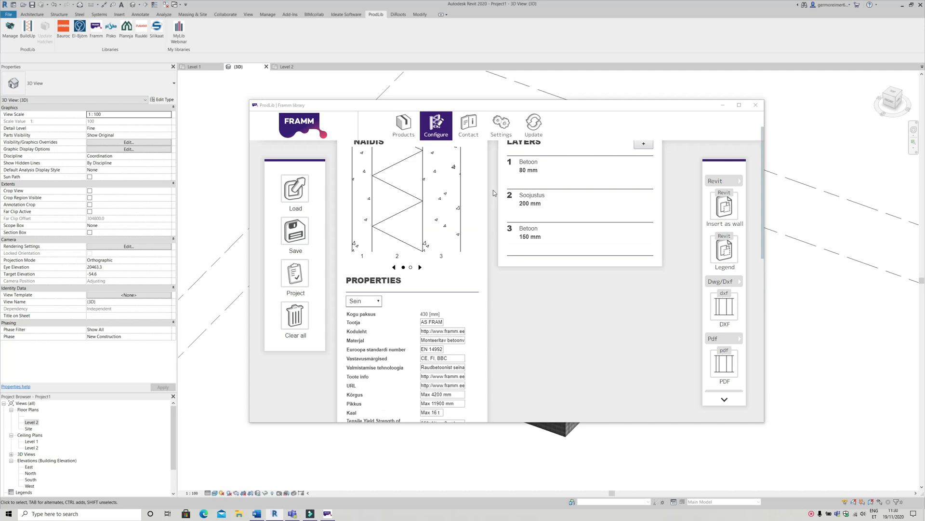
pyautogui.scroll(1, 493, 190)
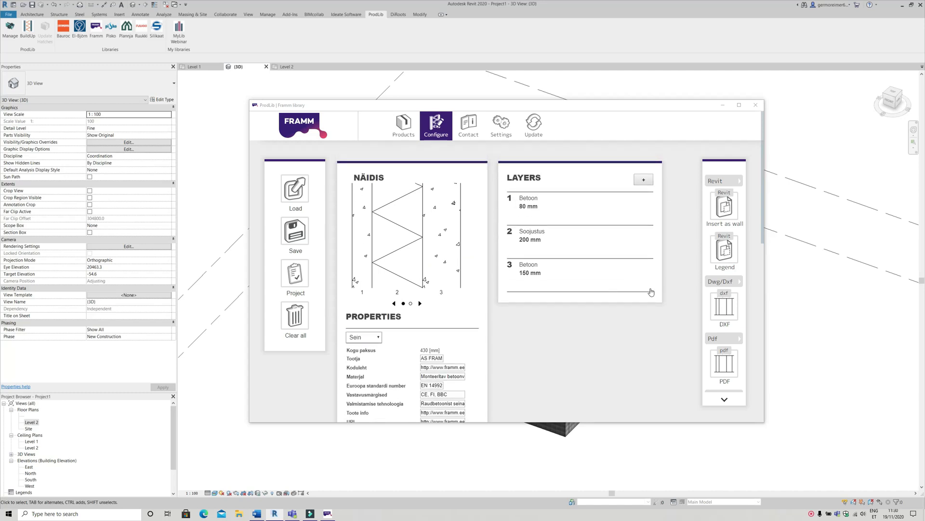
pyautogui.click(639, 181)
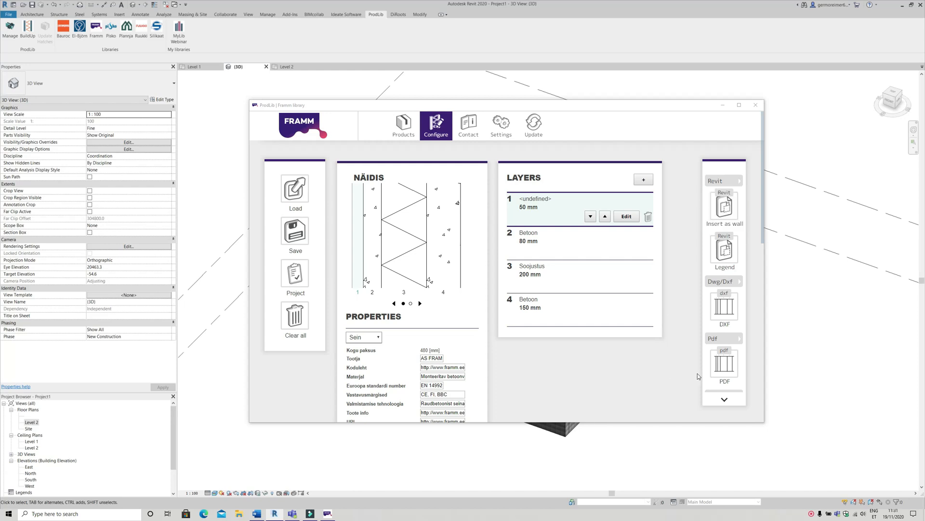
pyautogui.click(721, 370)
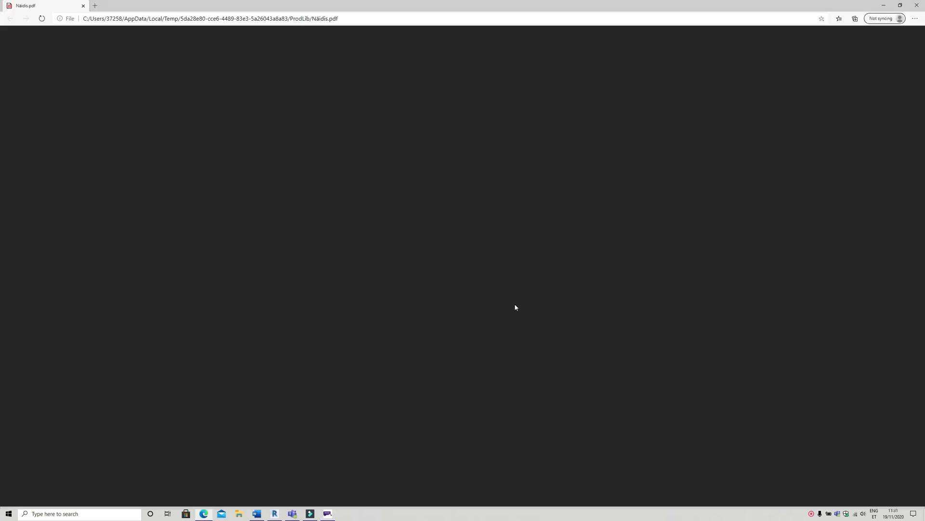